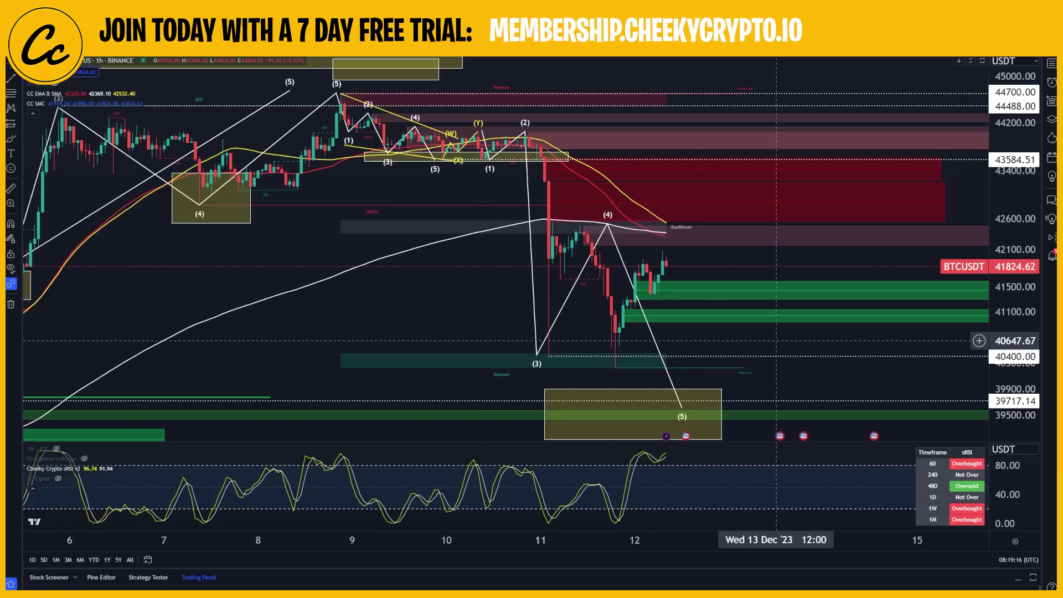
- Examine the hourly BTCUSDT chart around the latest drop, the projected wave (5) and the yellow target box
{"action": "left_click_drag", "start_coordinate": [764, 348], "coordinate": [751, 334]}
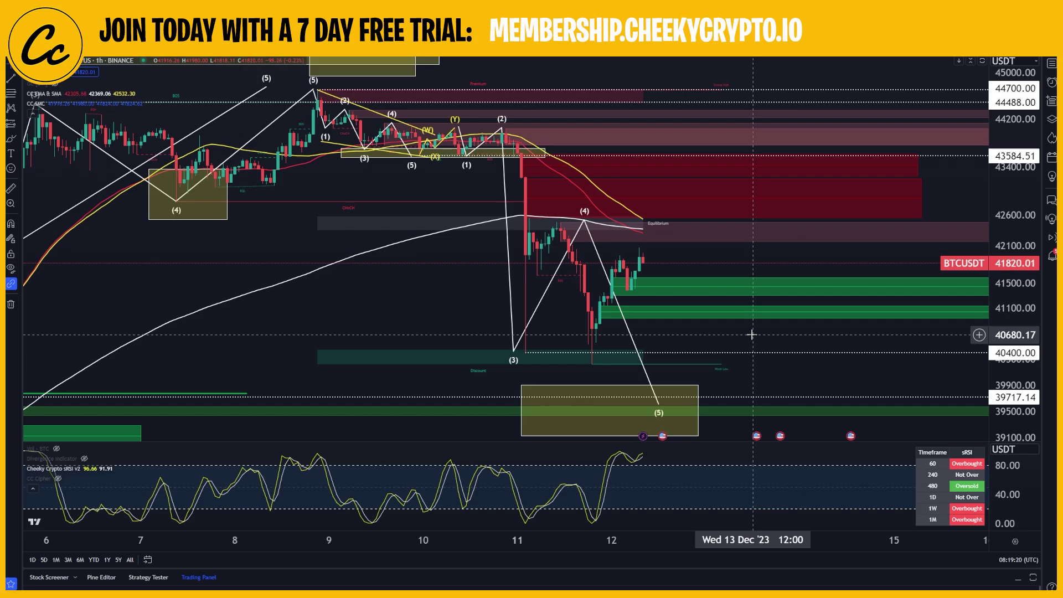
{"action": "left_click_drag", "start_coordinate": [733, 254], "coordinate": [743, 261]}
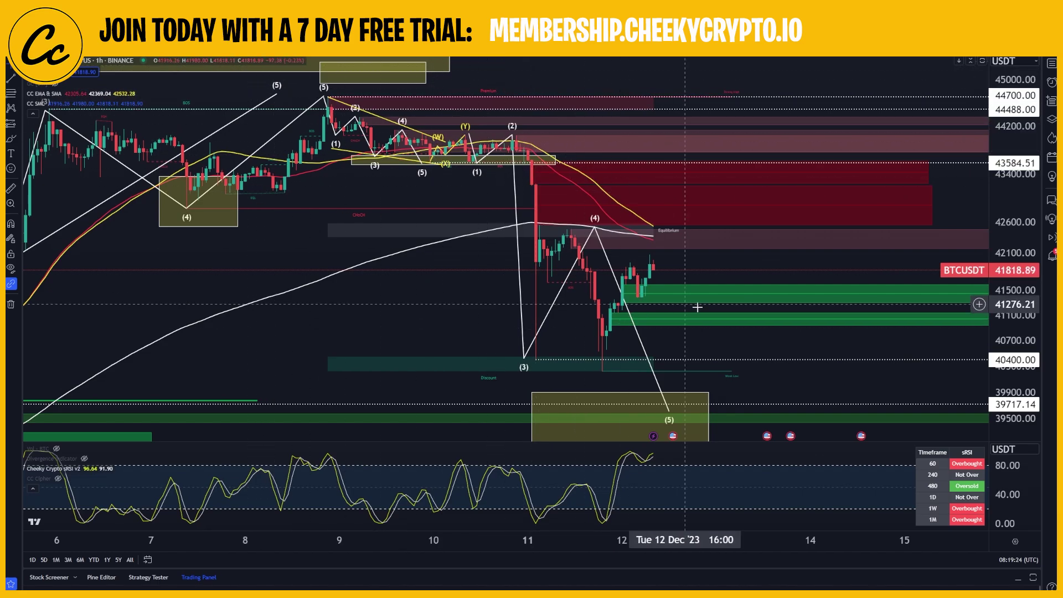
{"action": "left_click_drag", "start_coordinate": [756, 385], "coordinate": [797, 345]}
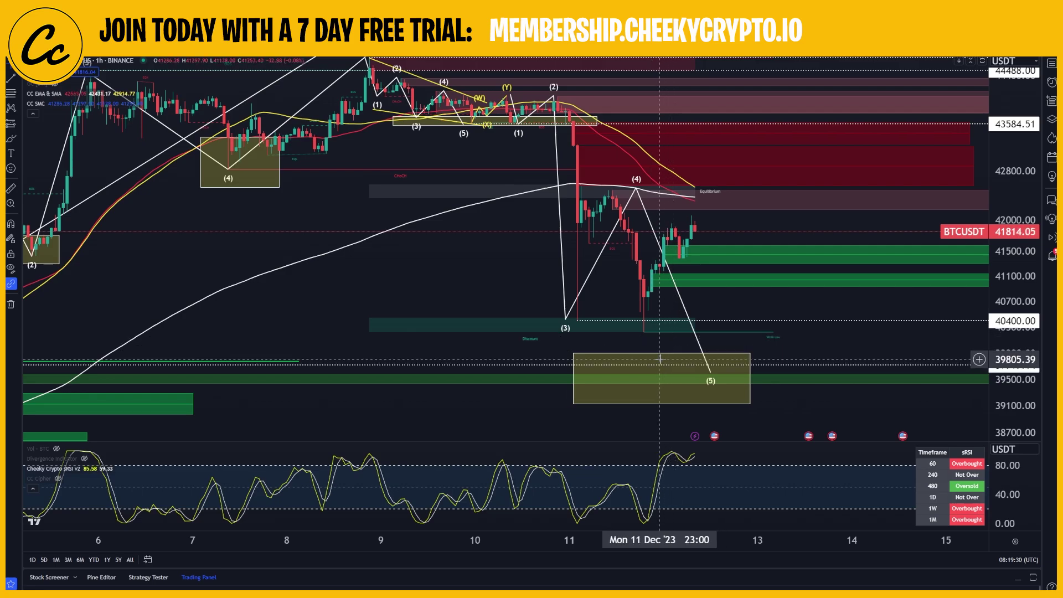
{"action": "left_click_drag", "start_coordinate": [729, 306], "coordinate": [775, 304]}
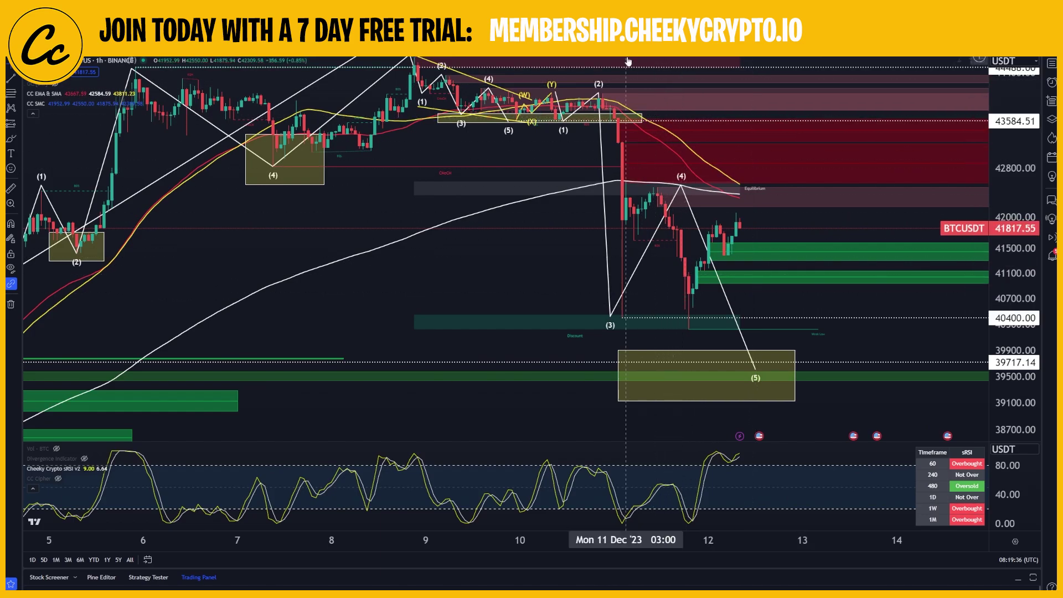
{"action": "left_click_drag", "start_coordinate": [766, 294], "coordinate": [644, 297]}
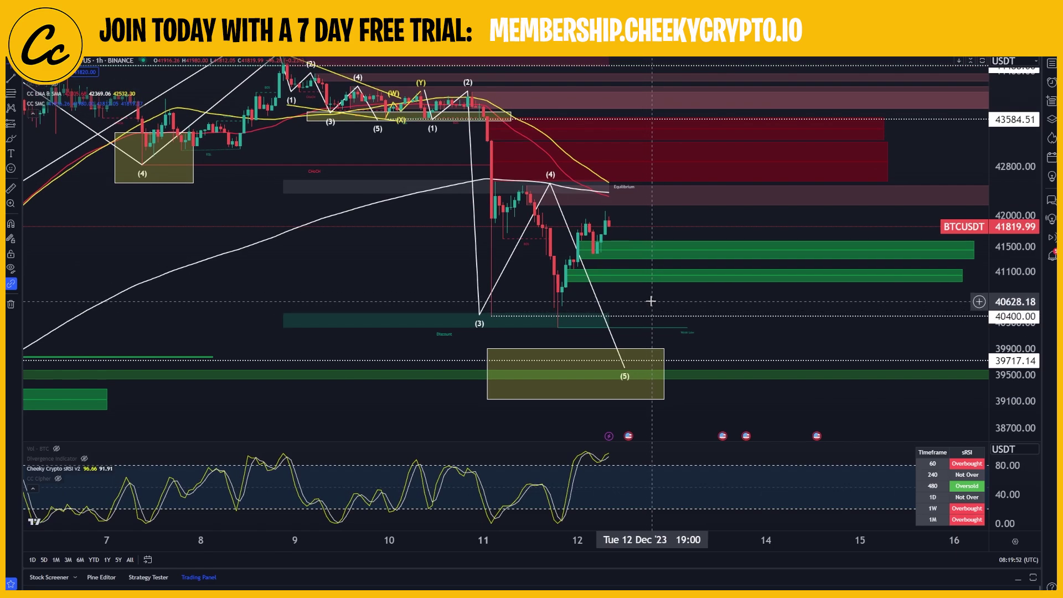
{"action": "left_click_drag", "start_coordinate": [650, 301], "coordinate": [703, 335]}
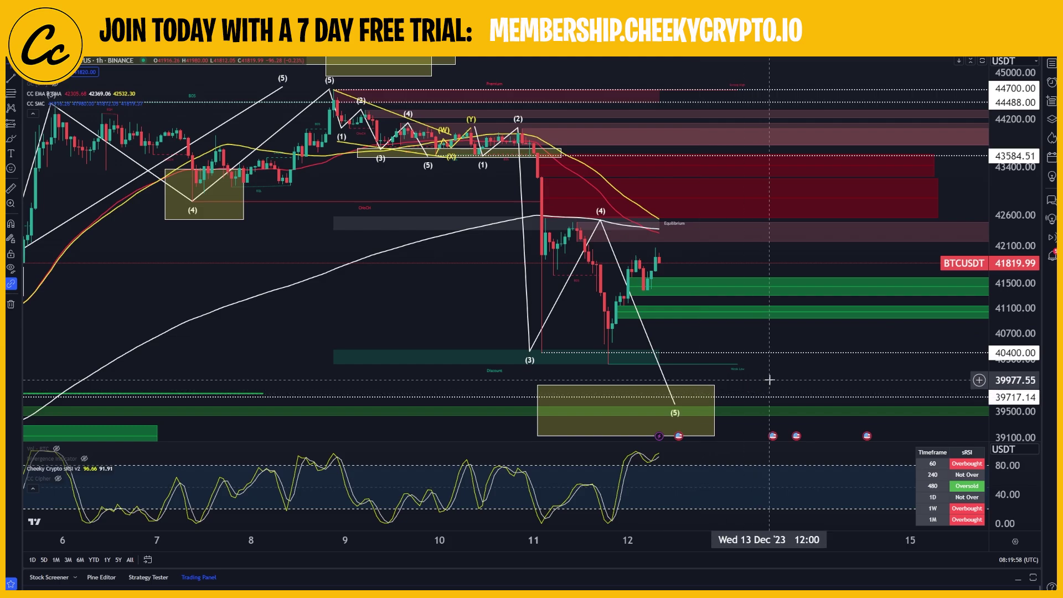
{"action": "left_click_drag", "start_coordinate": [769, 379], "coordinate": [775, 339]}
{"action": "left_click", "coordinate": [721, 368]}
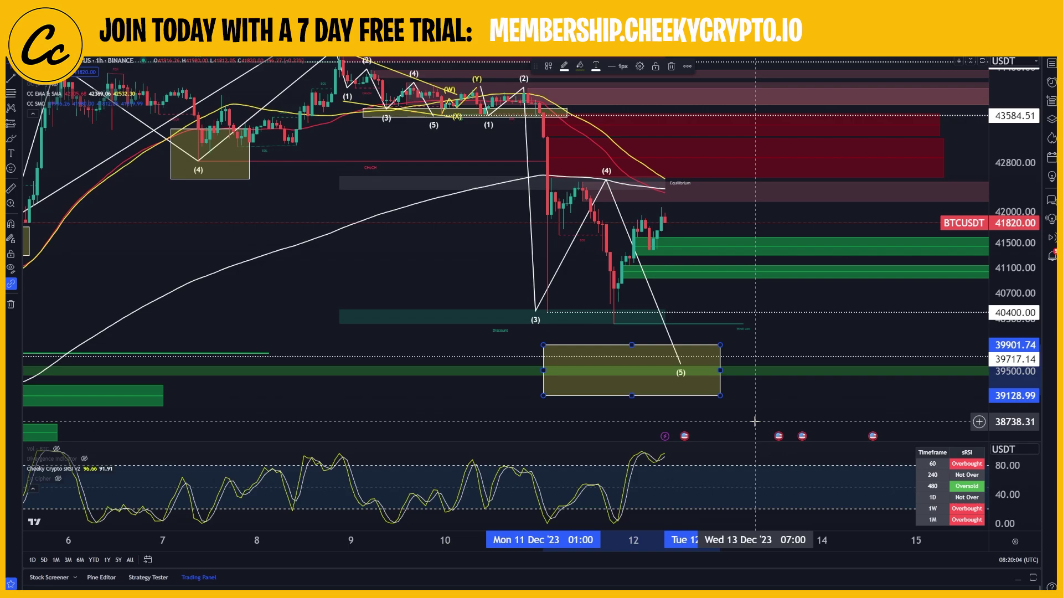
{"action": "left_click", "coordinate": [751, 335]}
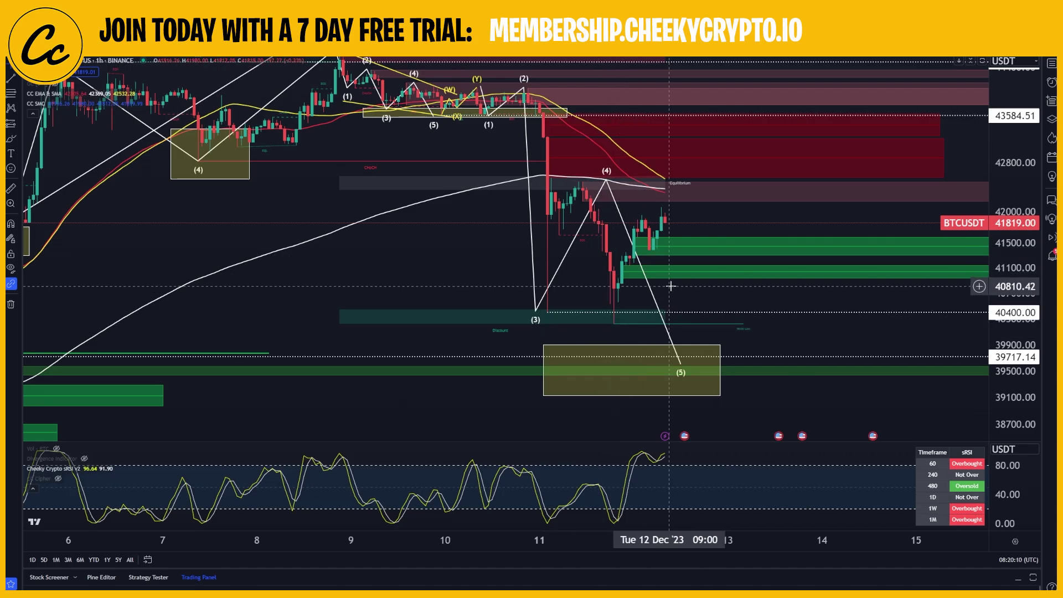
- Draw an Elliott impulse wave over the latest drop, from about 42,630 down to point (5) at about 40,230
{"action": "left_click_drag", "start_coordinate": [668, 287], "coordinate": [720, 287]}
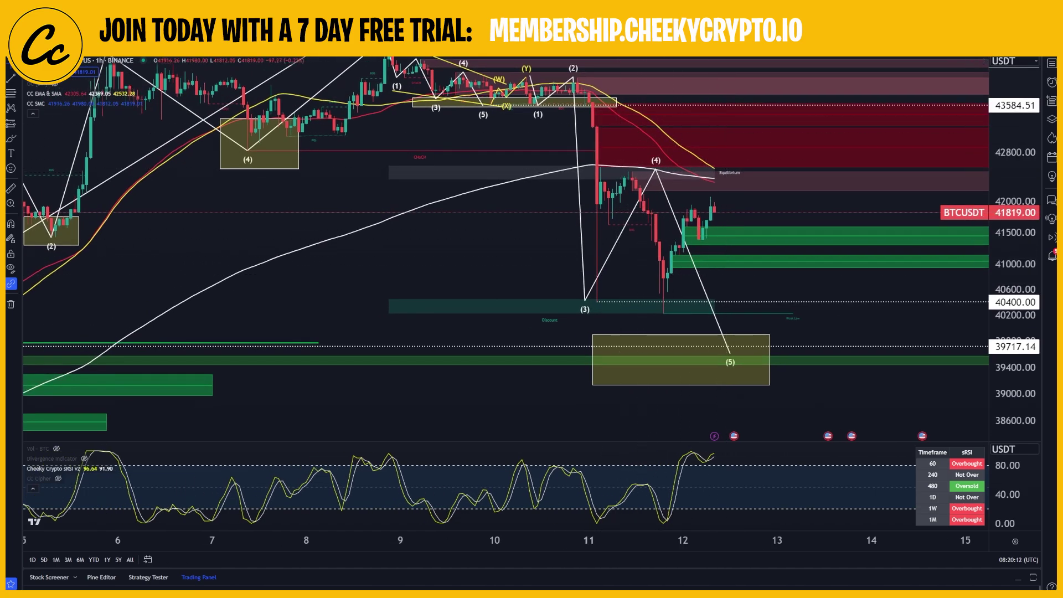
{"action": "left_click", "coordinate": [600, 162]}
{"action": "left_click", "coordinate": [608, 222]}
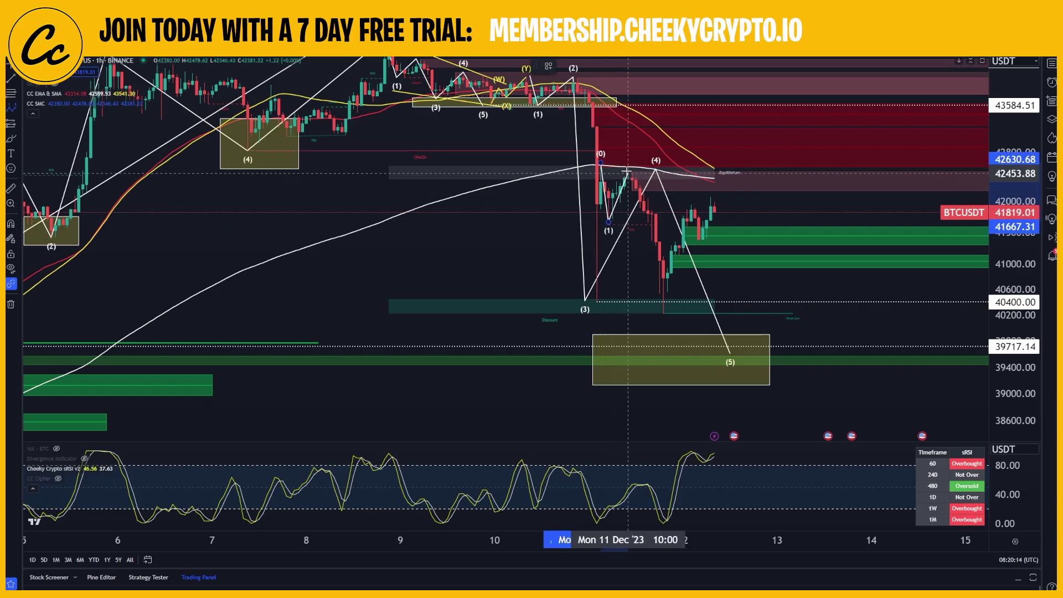
{"action": "left_click", "coordinate": [627, 160]}
{"action": "left_click", "coordinate": [651, 293]}
{"action": "left_click", "coordinate": [659, 256]}
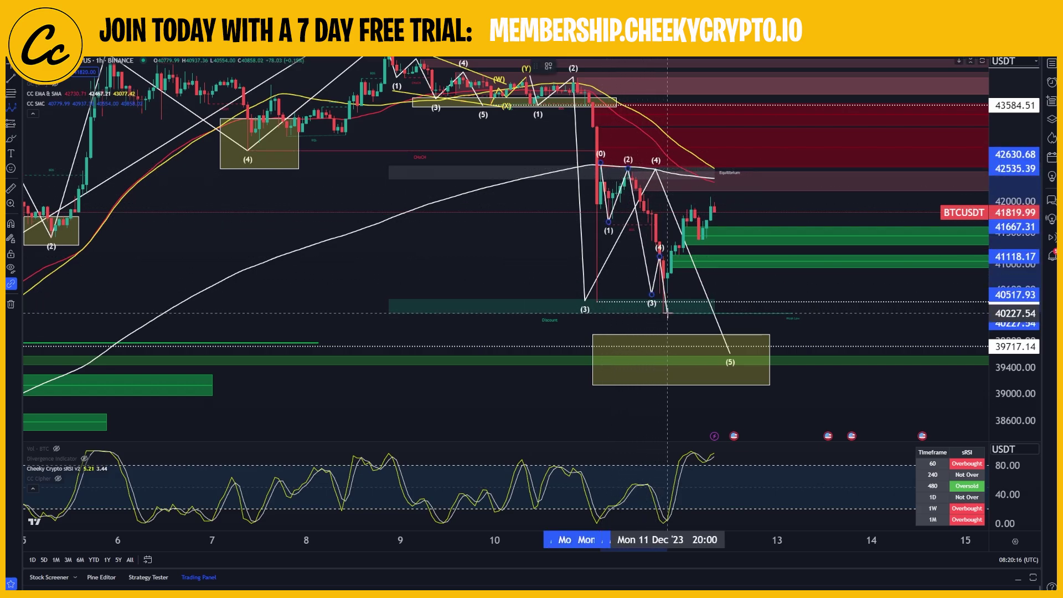
{"action": "left_click", "coordinate": [666, 314]}
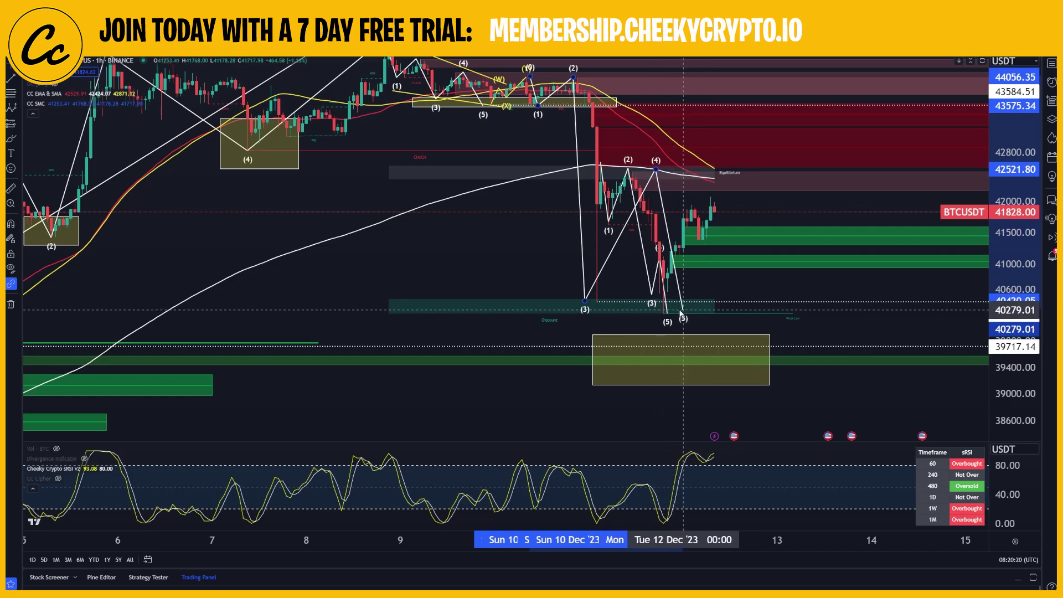
- Extend point (5) of the larger Elliott wave down past the yellow box to about 37,800
{"action": "left_click_drag", "start_coordinate": [680, 314], "coordinate": [769, 360]}
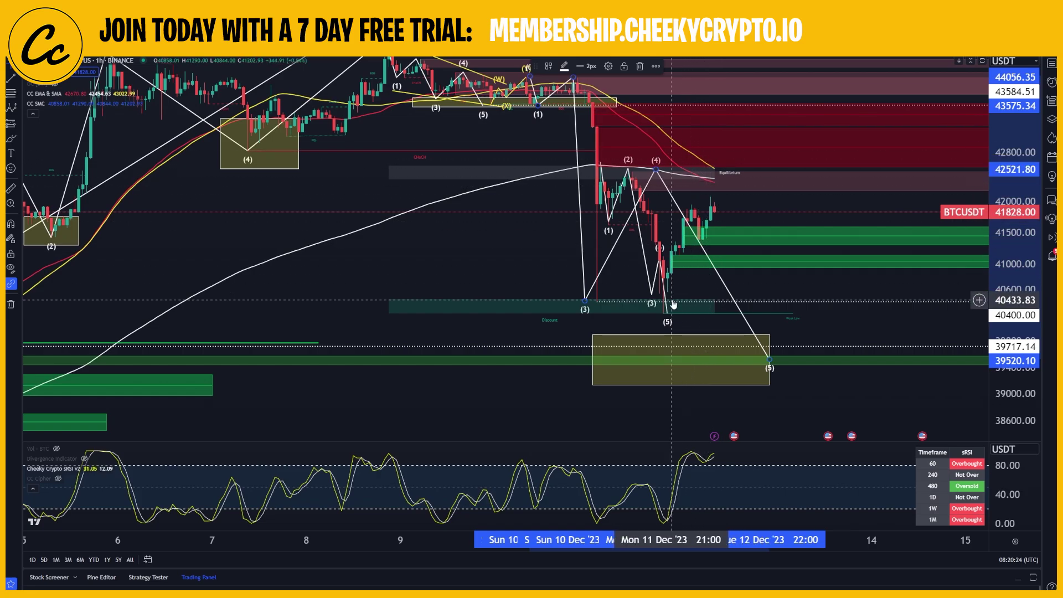
{"action": "left_click_drag", "start_coordinate": [754, 361], "coordinate": [722, 301]}
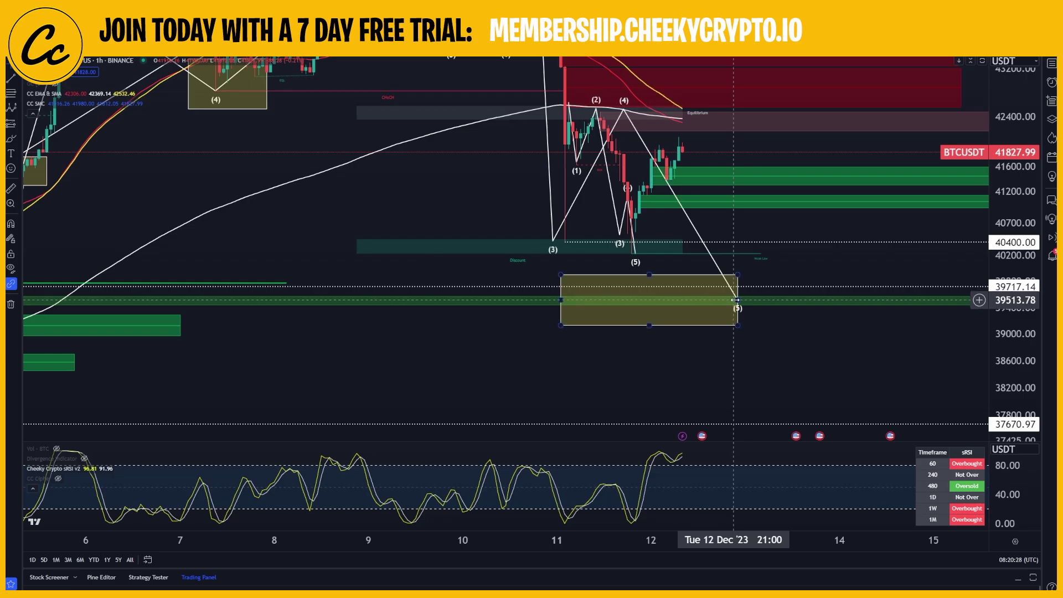
{"action": "left_click_drag", "start_coordinate": [735, 299], "coordinate": [822, 415]}
{"action": "left_click_drag", "start_coordinate": [779, 232], "coordinate": [812, 272]}
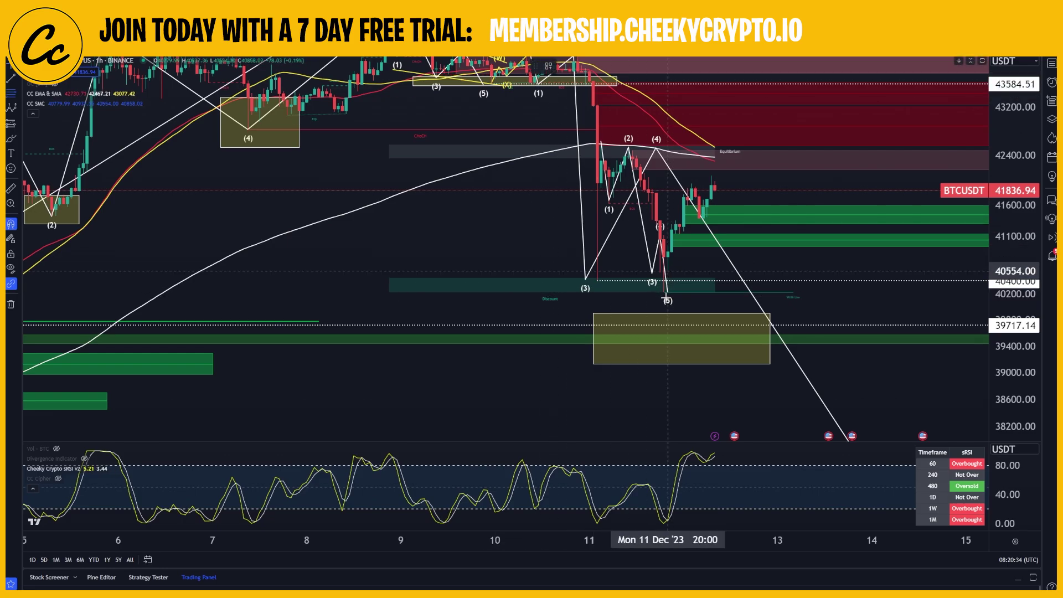
- Draw a Fibonacci retracement from 42,550 to 40,222 over the drop and shift it to start at about 42,070, the recent high
{"action": "left_click", "coordinate": [600, 145]}
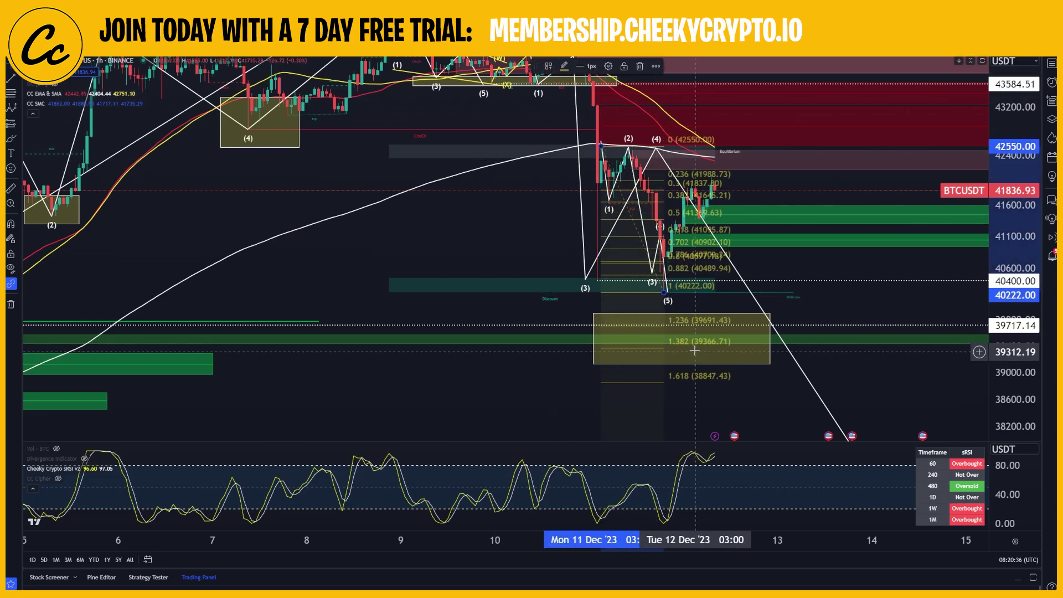
{"action": "left_click_drag", "start_coordinate": [632, 248], "coordinate": [721, 279]}
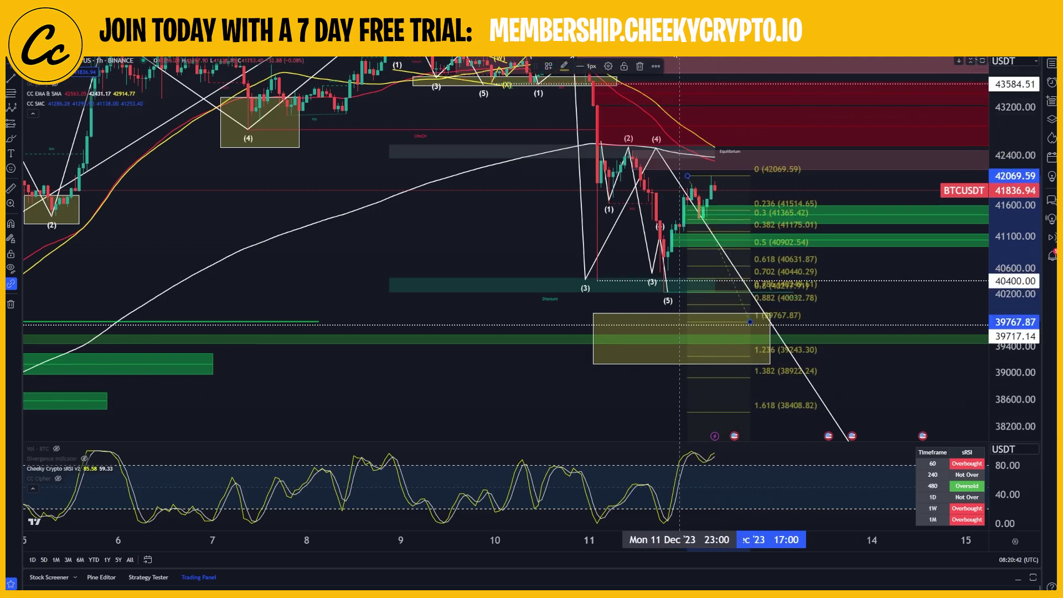
{"action": "left_click", "coordinate": [624, 65]}
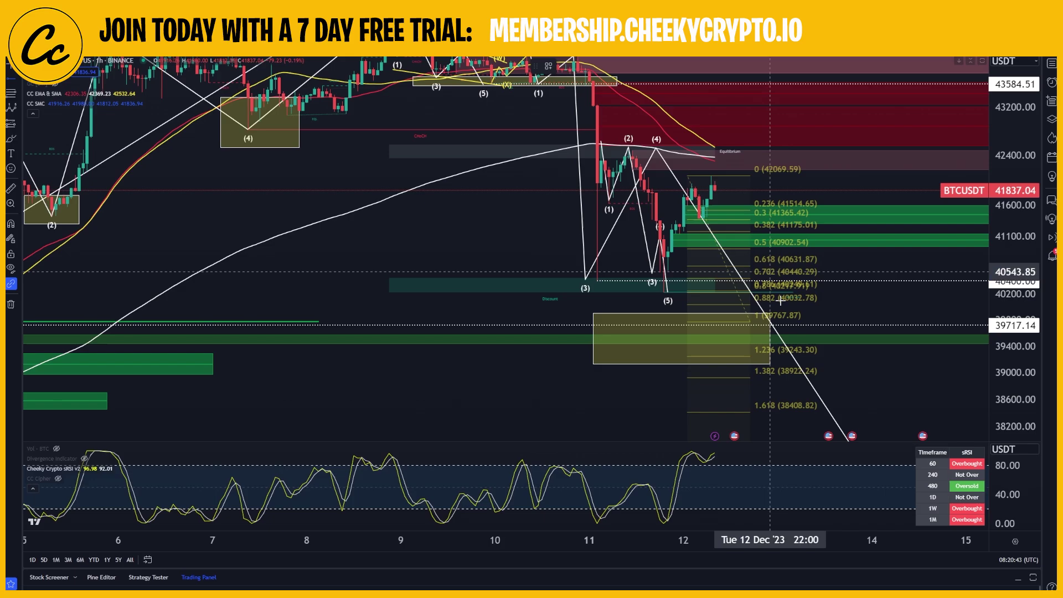
- Place a horizontal ray at 38,411.52 with the 1.618 template applied, and delete the Fibonacci retracement
{"action": "left_click", "coordinate": [670, 412]}
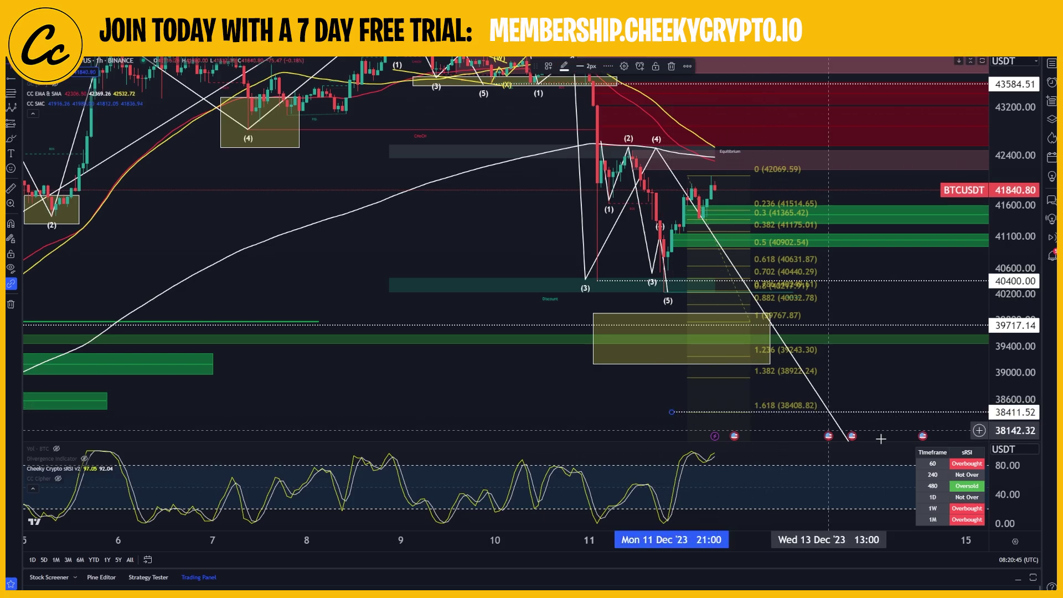
{"action": "left_click", "coordinate": [623, 67]}
{"action": "left_click", "coordinate": [480, 390]}
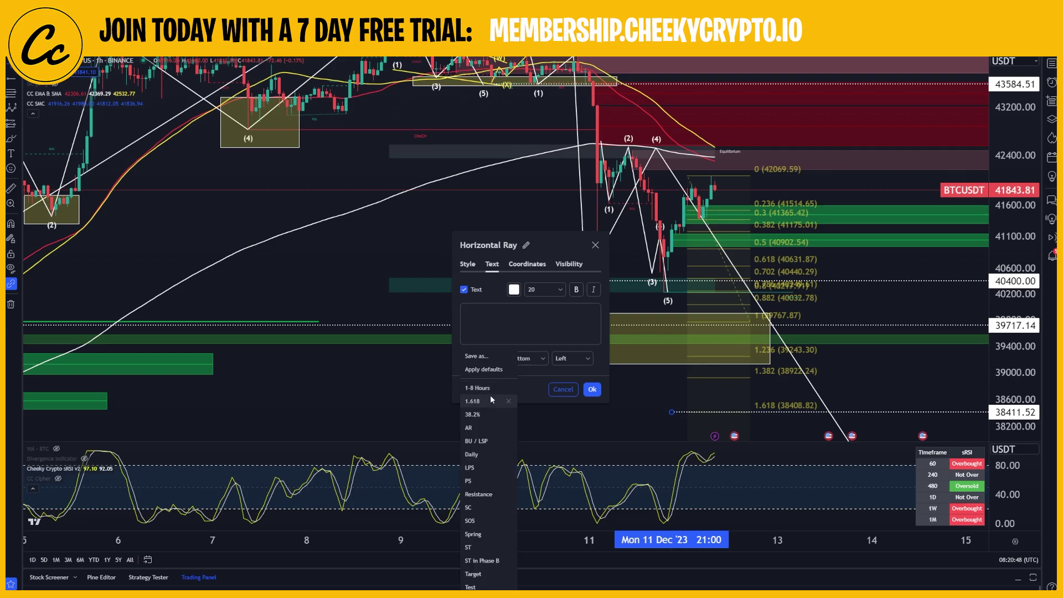
{"action": "left_click", "coordinate": [484, 403]}
{"action": "left_click", "coordinate": [592, 389]}
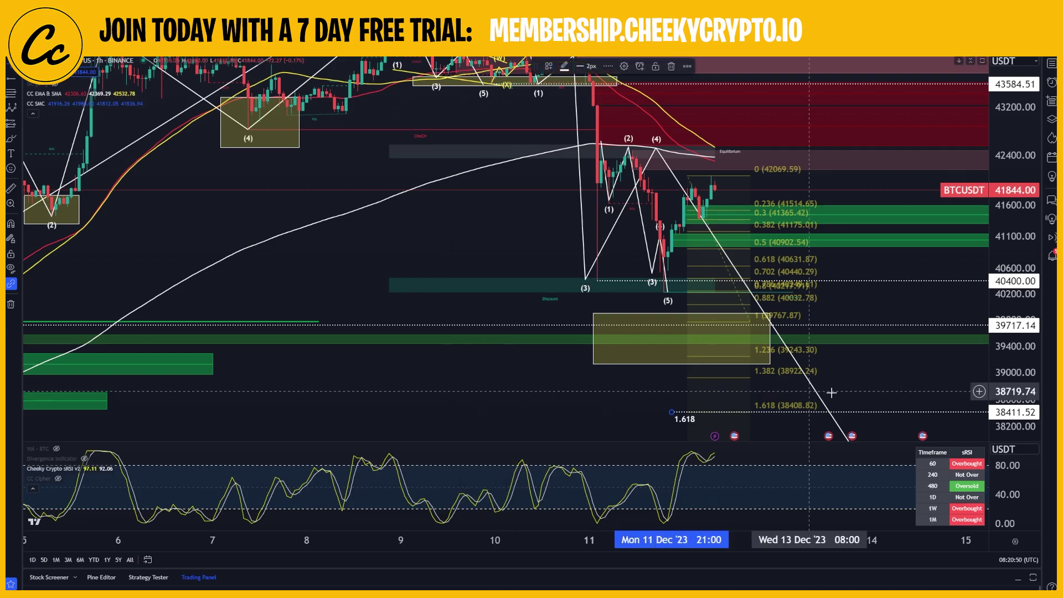
{"action": "left_click", "coordinate": [735, 219]}
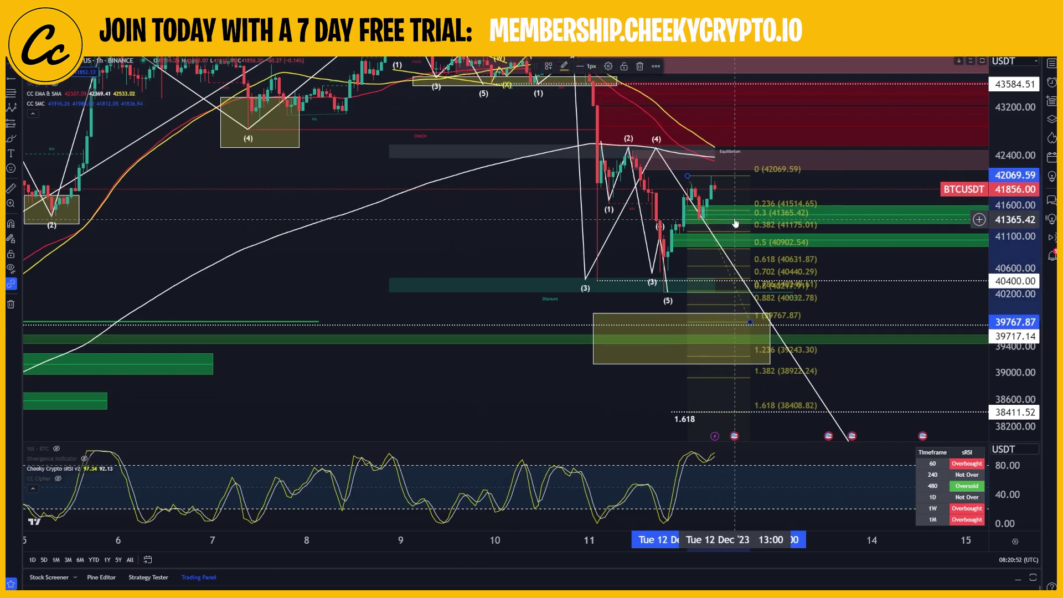
{"action": "key", "text": "Delete"}
- Sketch an alternative Elliott impulse wave from about 42,690 down to point (5) at about 37,530, and delete it
{"action": "left_click_drag", "start_coordinate": [870, 368], "coordinate": [760, 289]}
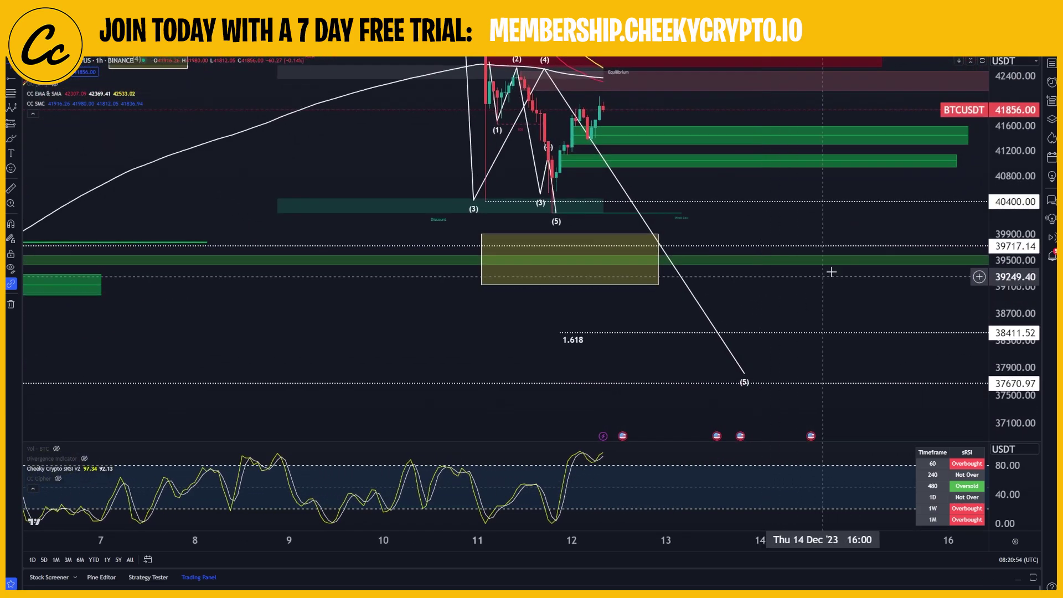
{"action": "left_click_drag", "start_coordinate": [1012, 171], "coordinate": [1010, 284]}
{"action": "scroll", "coordinate": [935, 270], "scroll_direction": "down", "scroll_amount": 1}
{"action": "scroll", "coordinate": [936, 271], "scroll_direction": "down", "scroll_amount": 2}
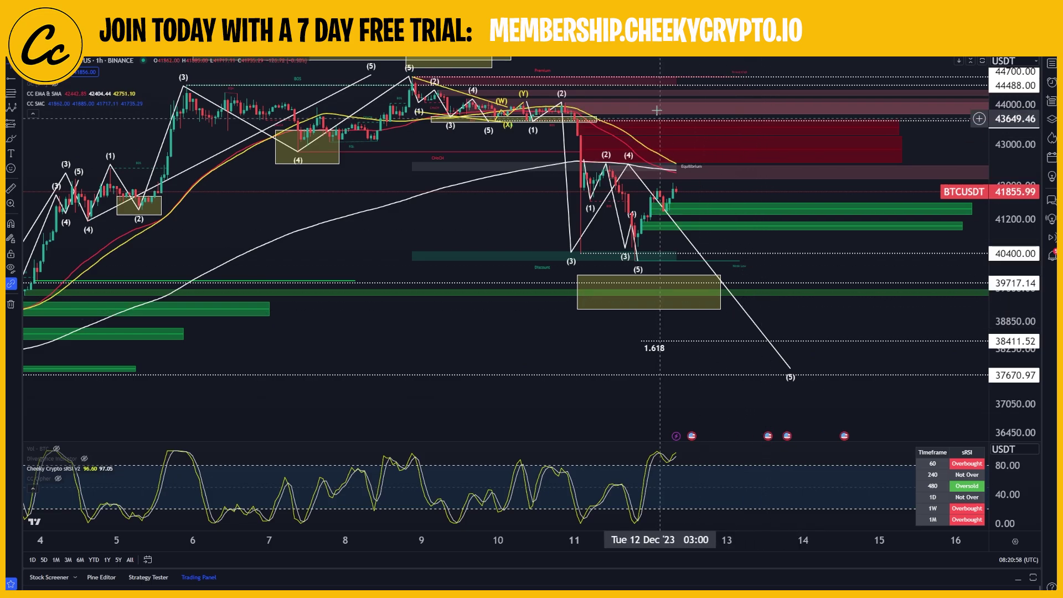
{"action": "left_click", "coordinate": [590, 158]}
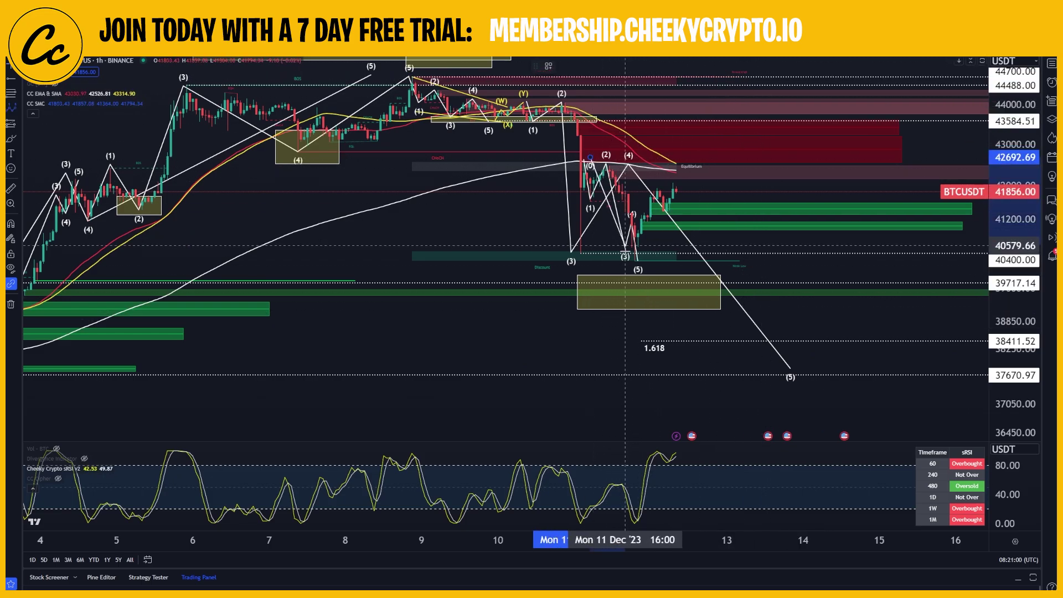
{"action": "left_click", "coordinate": [619, 267]}
{"action": "left_click", "coordinate": [676, 180]}
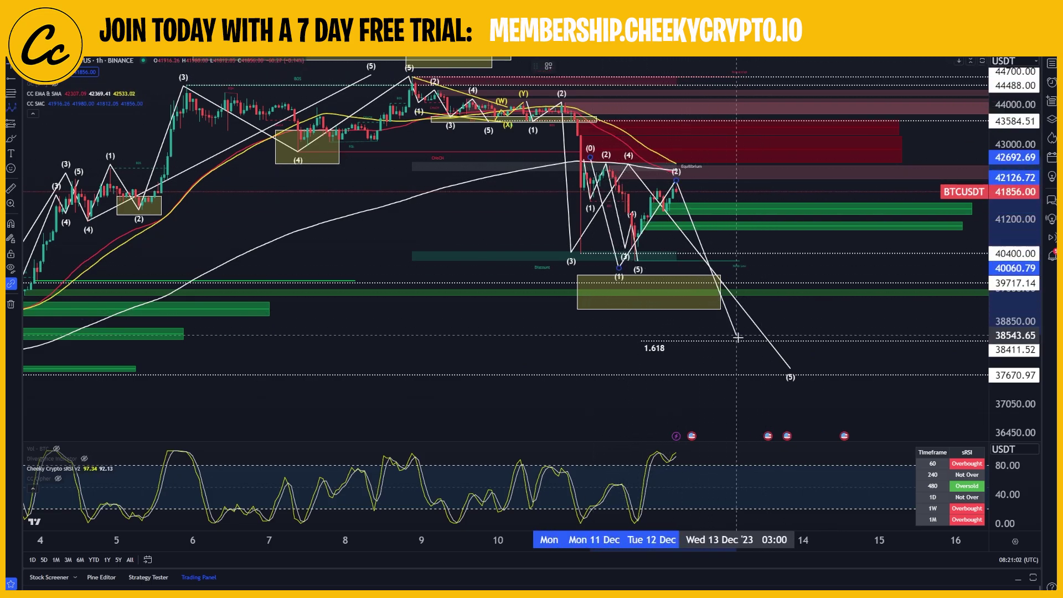
{"action": "left_click", "coordinate": [752, 350]}
{"action": "left_click", "coordinate": [789, 305]}
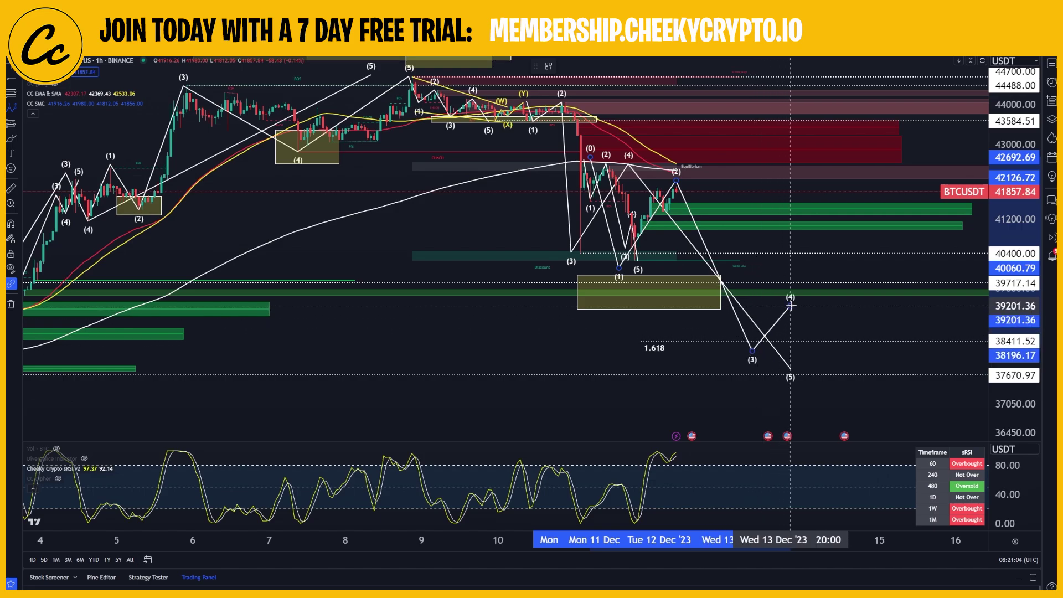
{"action": "left_click", "coordinate": [834, 381]}
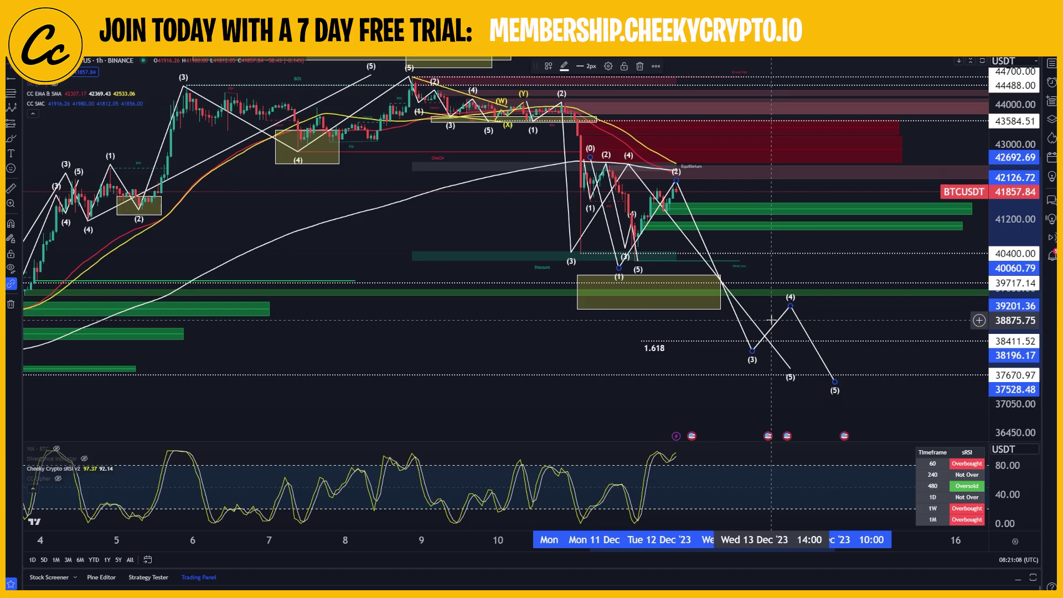
{"action": "key", "text": "Delete"}
- Move the larger Elliott wave's point (4) to about 42,600 and its point (5) to about 40,250 at the recent low
{"action": "mouse_move", "coordinate": [665, 241]}
{"action": "left_mouse_down"}
{"action": "mouse_move", "coordinate": [705, 235]}
{"action": "mouse_move", "coordinate": [712, 213]}
{"action": "mouse_move", "coordinate": [680, 210]}
{"action": "left_mouse_up"}
{"action": "left_click_drag", "start_coordinate": [873, 418], "coordinate": [717, 314]}
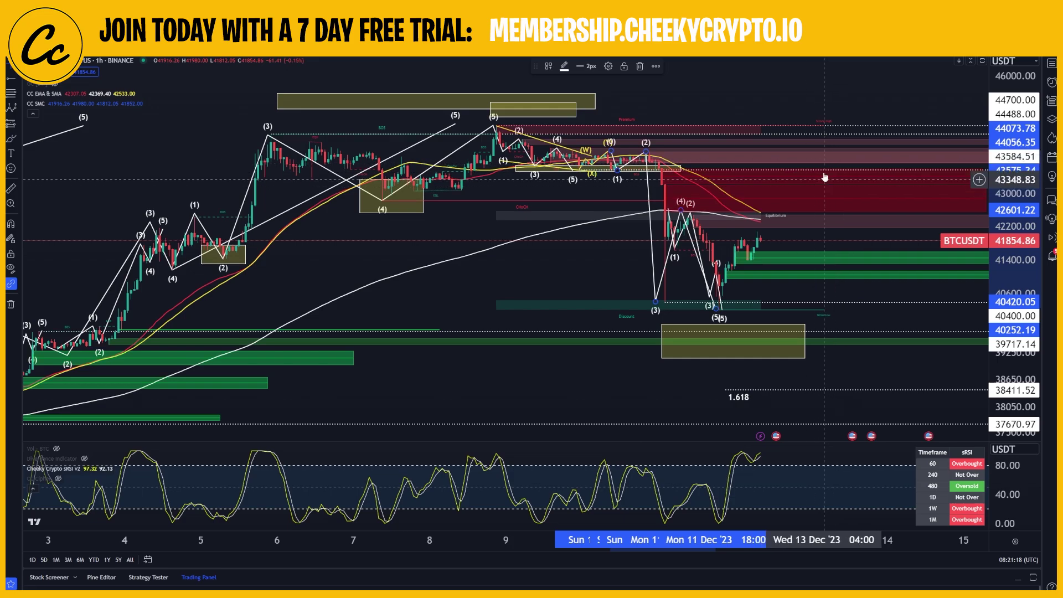
{"action": "left_click_drag", "start_coordinate": [1013, 346], "coordinate": [1013, 213]}
{"action": "left_click", "coordinate": [838, 247]}
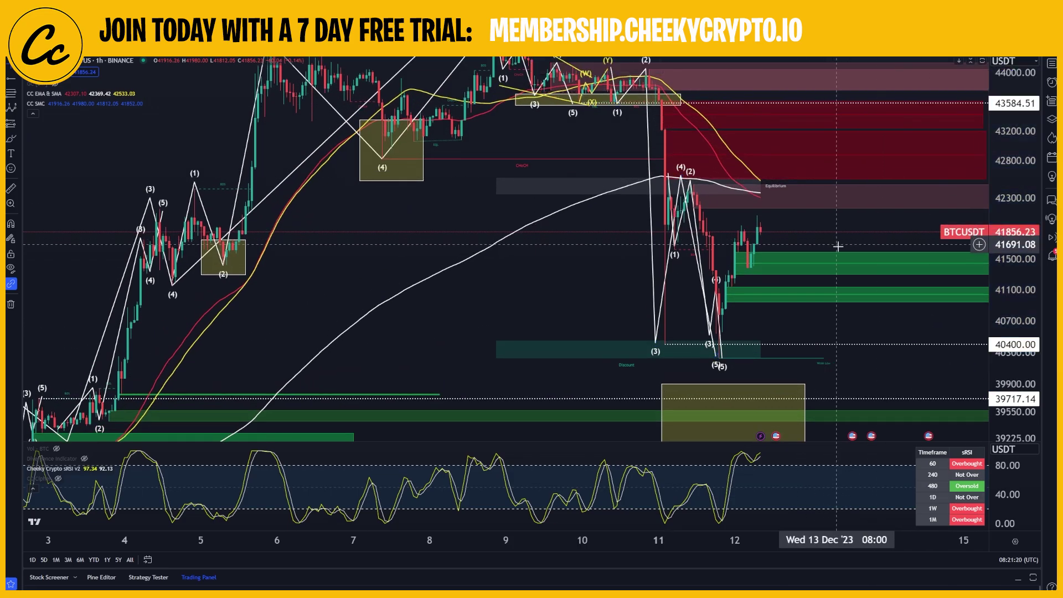
- Examine the recent bounce relative to the green support zones, the red resistance zones and the yellow target box
{"action": "scroll", "coordinate": [837, 246], "scroll_direction": "up", "scroll_amount": 5}
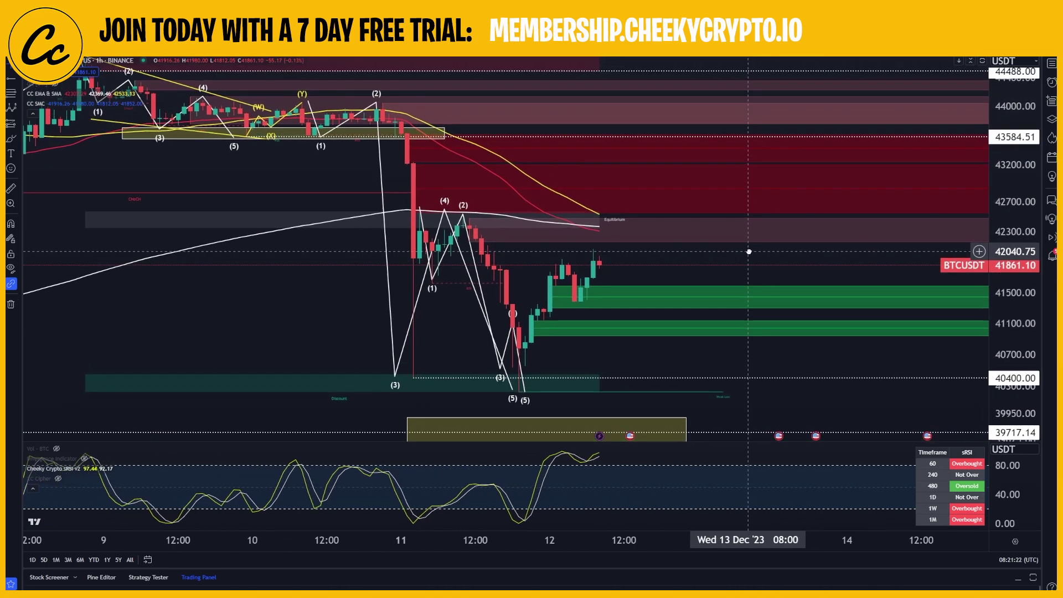
{"action": "left_click_drag", "start_coordinate": [748, 251], "coordinate": [752, 254]}
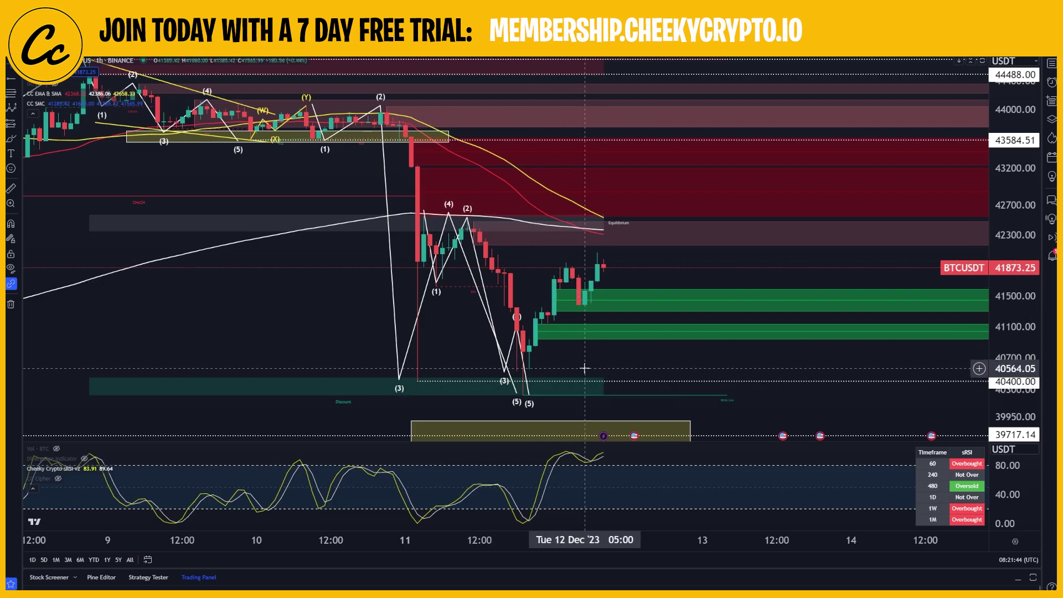
{"action": "left_click_drag", "start_coordinate": [518, 403], "coordinate": [543, 387]}
{"action": "left_click_drag", "start_coordinate": [685, 244], "coordinate": [650, 280]}
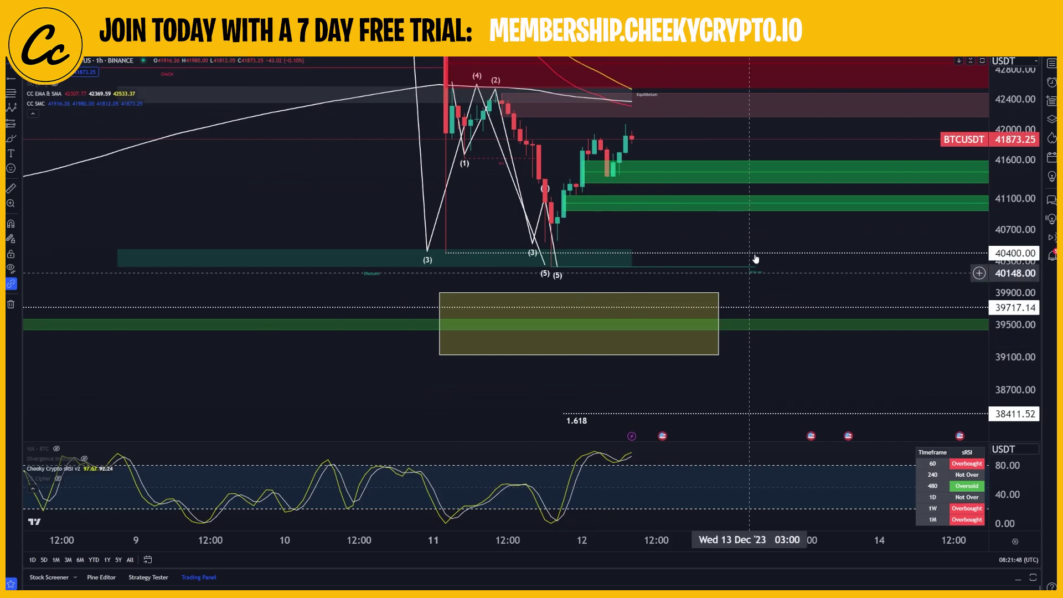
{"action": "left_click_drag", "start_coordinate": [760, 241], "coordinate": [764, 268]}
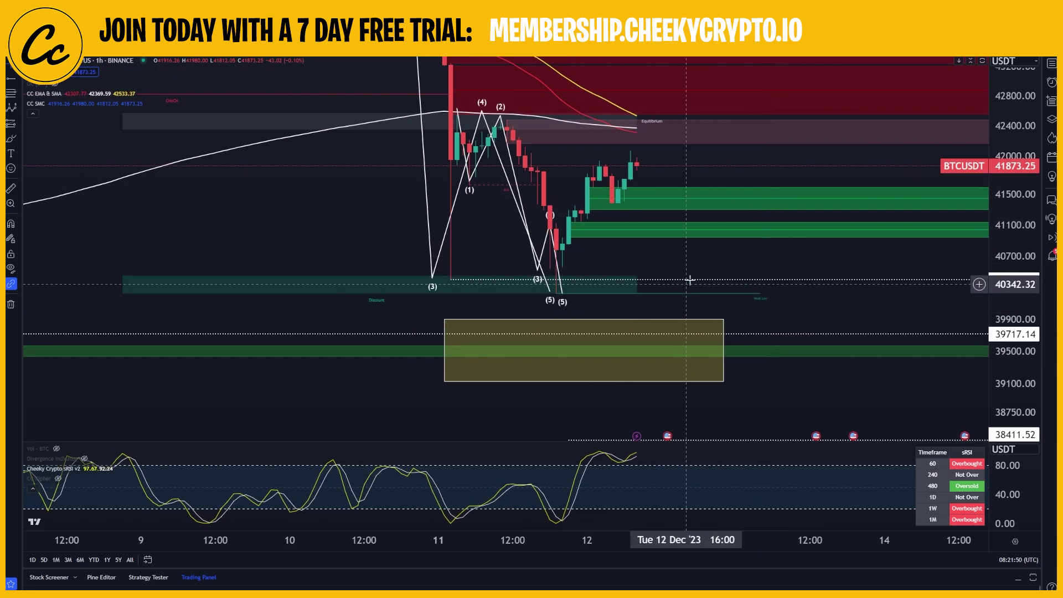
{"action": "left_click_drag", "start_coordinate": [756, 221], "coordinate": [754, 273]}
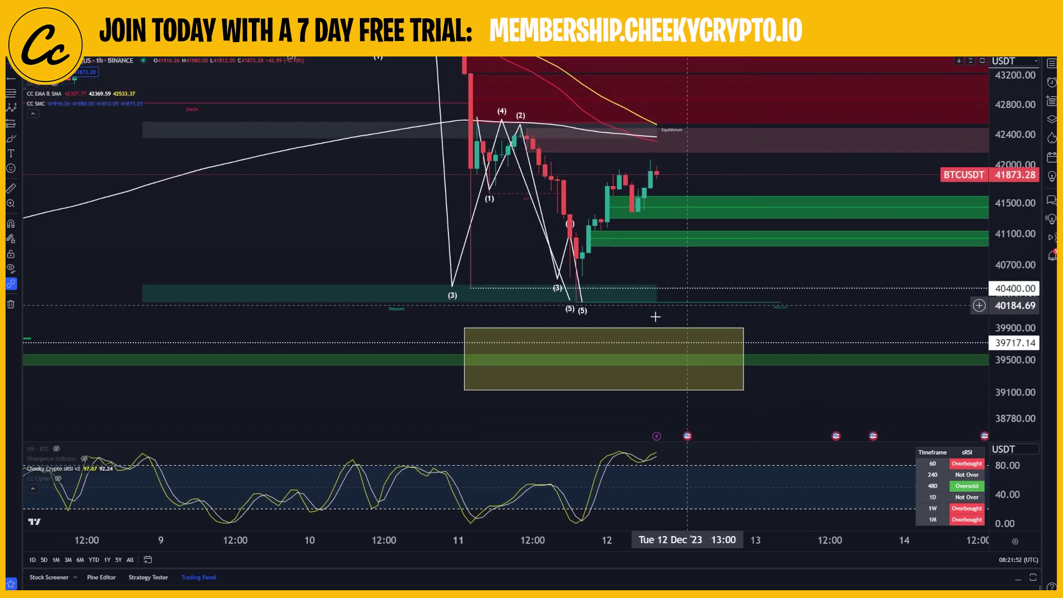
- Move the larger Elliott wave's point (5) down to about 39,480, just beyond the yellow target box
{"action": "mouse_move", "coordinate": [569, 300]}
{"action": "left_mouse_down"}
{"action": "mouse_move", "coordinate": [497, 333]}
{"action": "mouse_move", "coordinate": [761, 361]}
{"action": "left_mouse_up"}
{"action": "left_click_drag", "start_coordinate": [864, 316], "coordinate": [884, 334]}
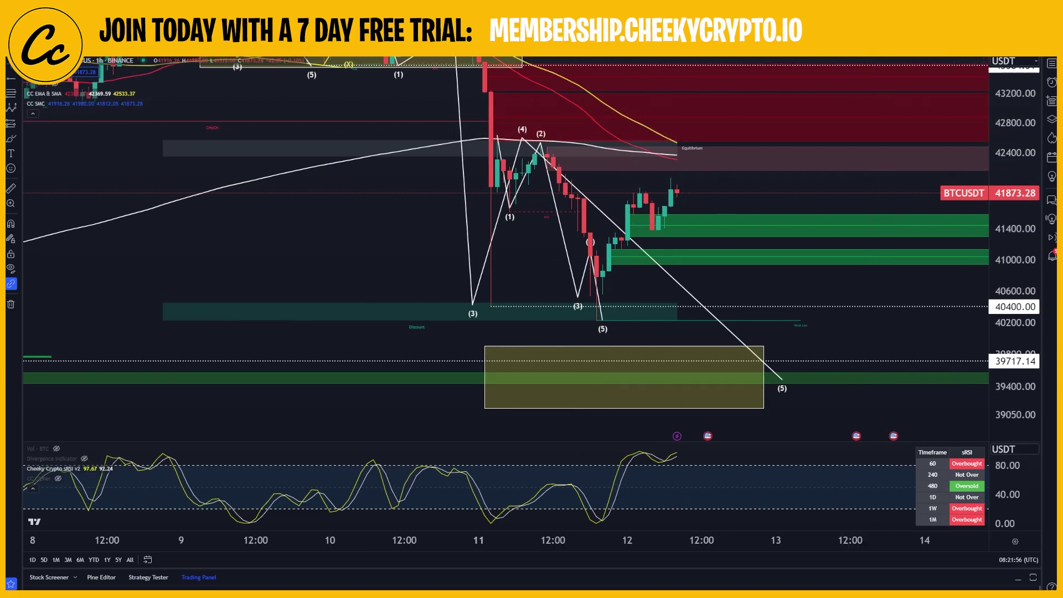
- Place horizontal rays at 42,550 and 40,222 on the hourly chart
{"action": "left_click", "coordinate": [497, 161]}
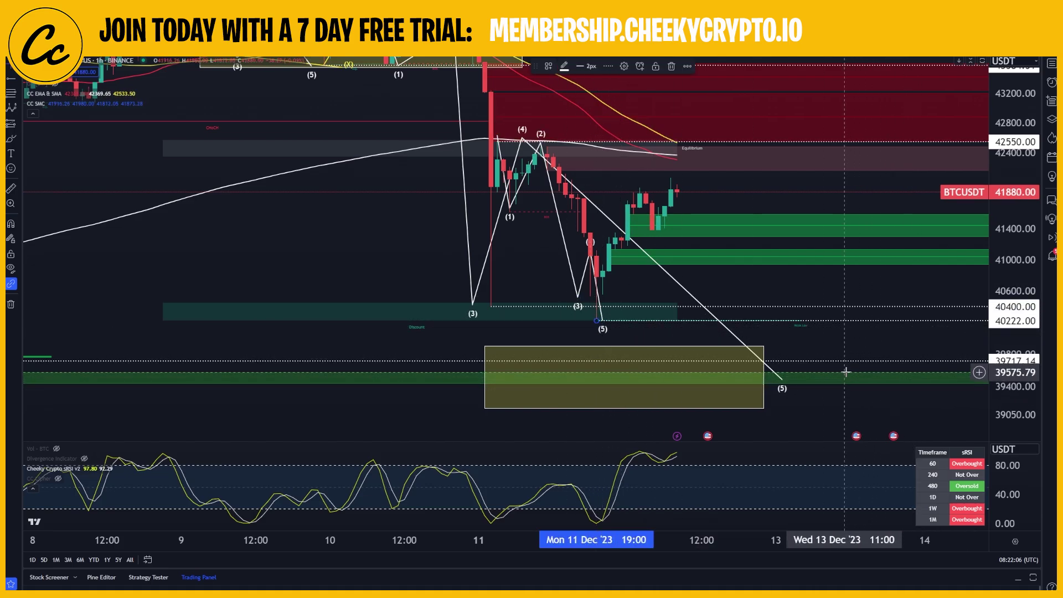
{"action": "left_click_drag", "start_coordinate": [857, 346], "coordinate": [827, 274]}
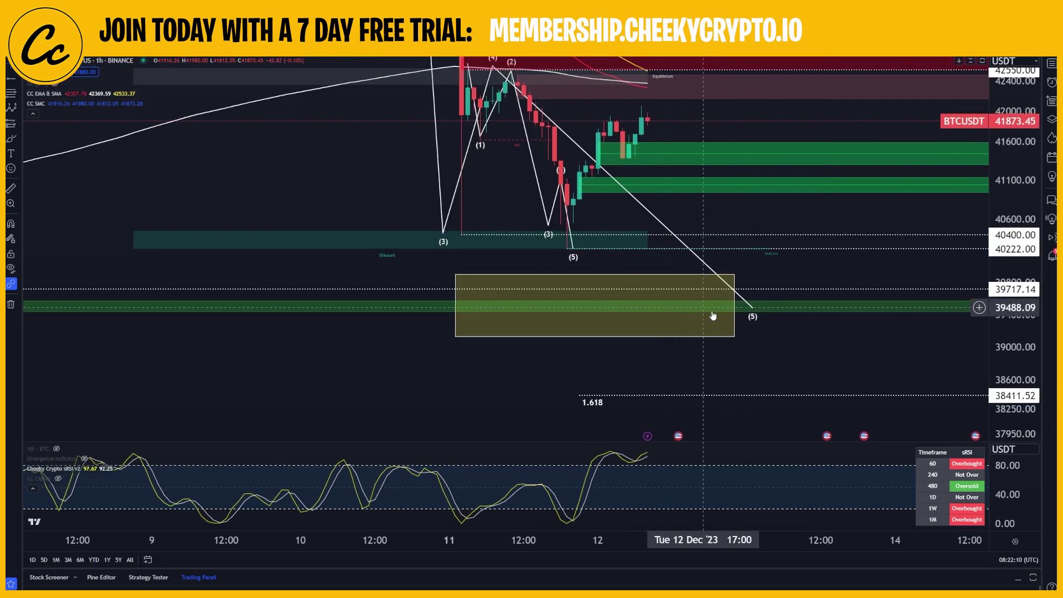
{"action": "left_click", "coordinate": [729, 320]}
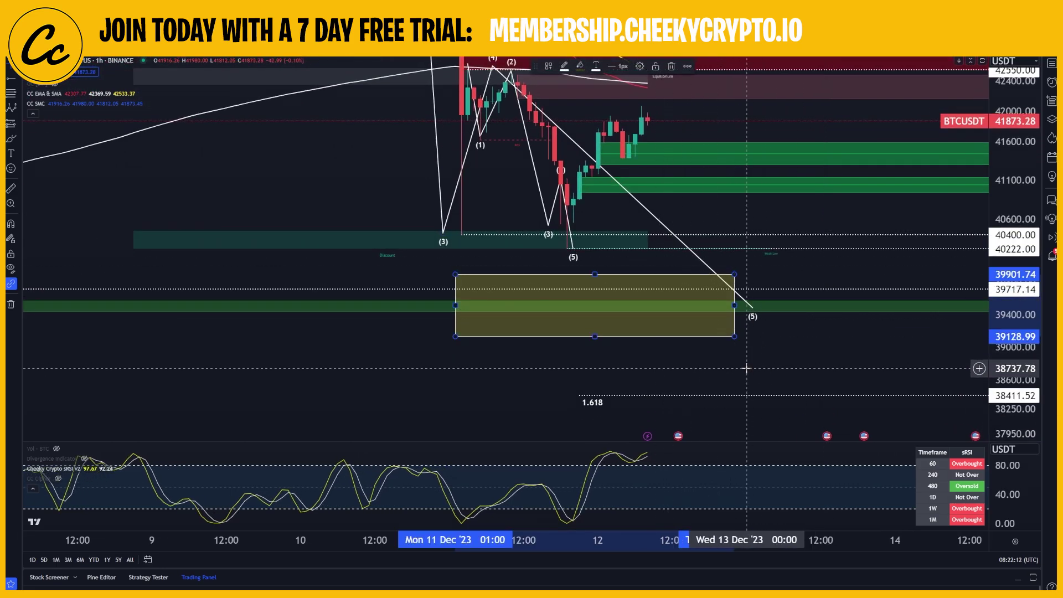
{"action": "mouse_move", "coordinate": [744, 371]}
{"action": "left_mouse_down"}
{"action": "mouse_move", "coordinate": [740, 285]}
{"action": "mouse_move", "coordinate": [790, 419]}
{"action": "mouse_move", "coordinate": [711, 347]}
{"action": "left_mouse_up"}
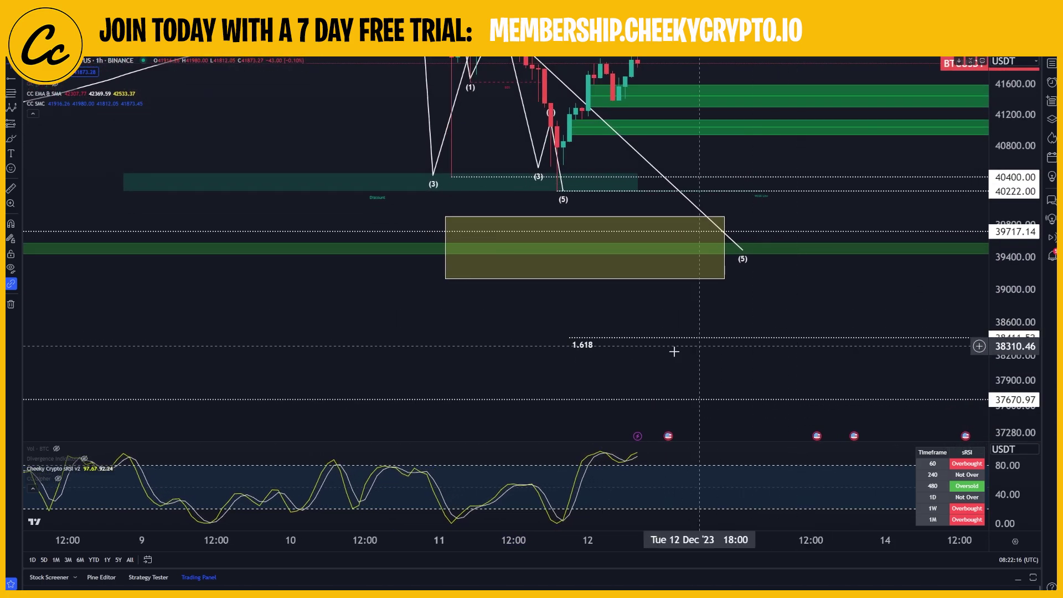
{"action": "left_click_drag", "start_coordinate": [815, 214], "coordinate": [812, 348]}
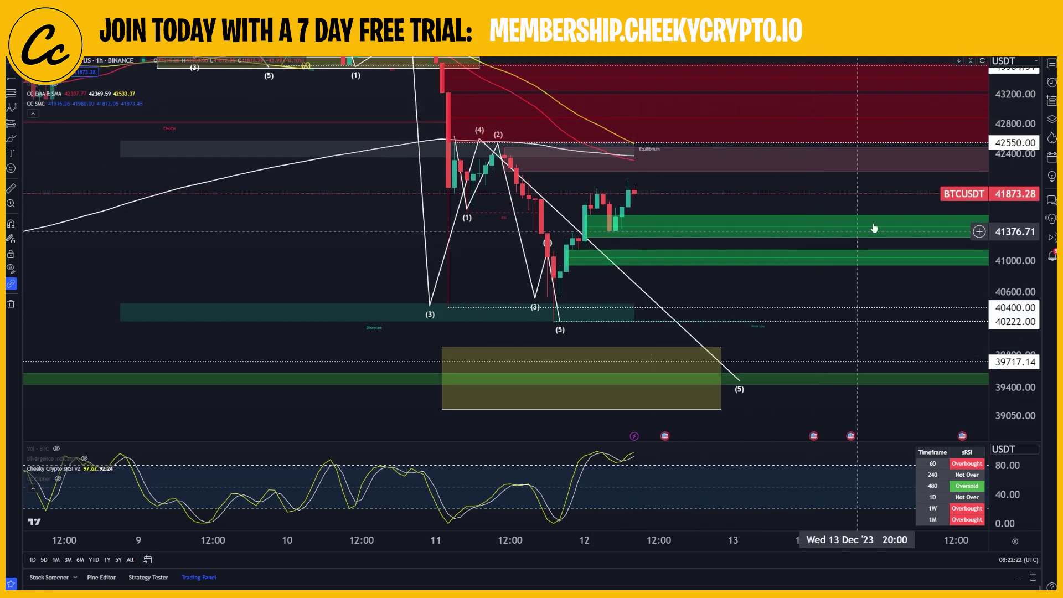
- Circle the equilibrium zone freehand around 9 December, 11 December and the latest candles, and remove each sketch
{"action": "scroll", "coordinate": [859, 304], "scroll_direction": "down", "scroll_amount": 5}
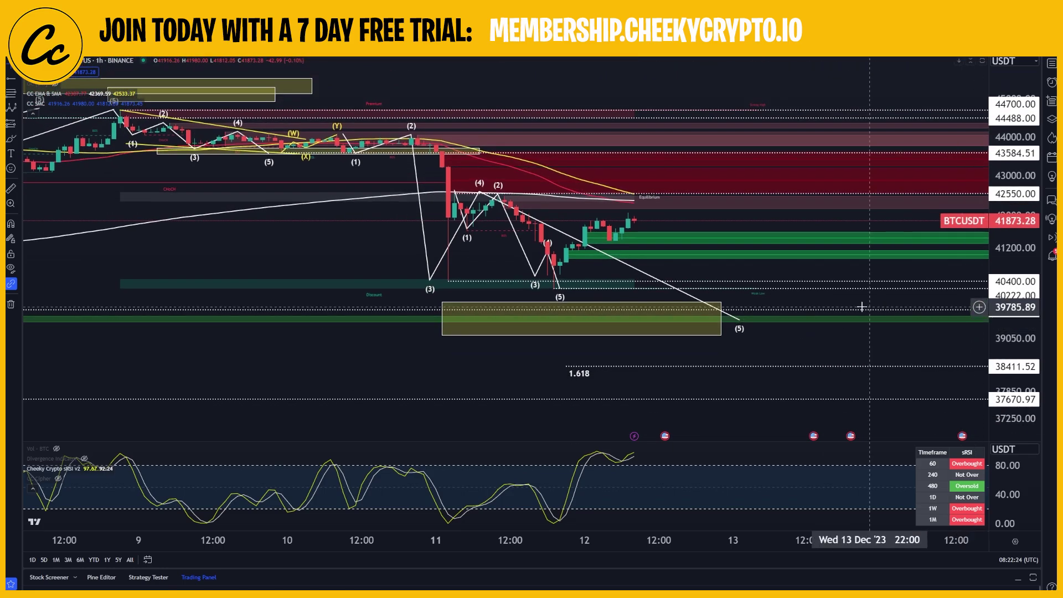
{"action": "left_click", "coordinate": [523, 49]}
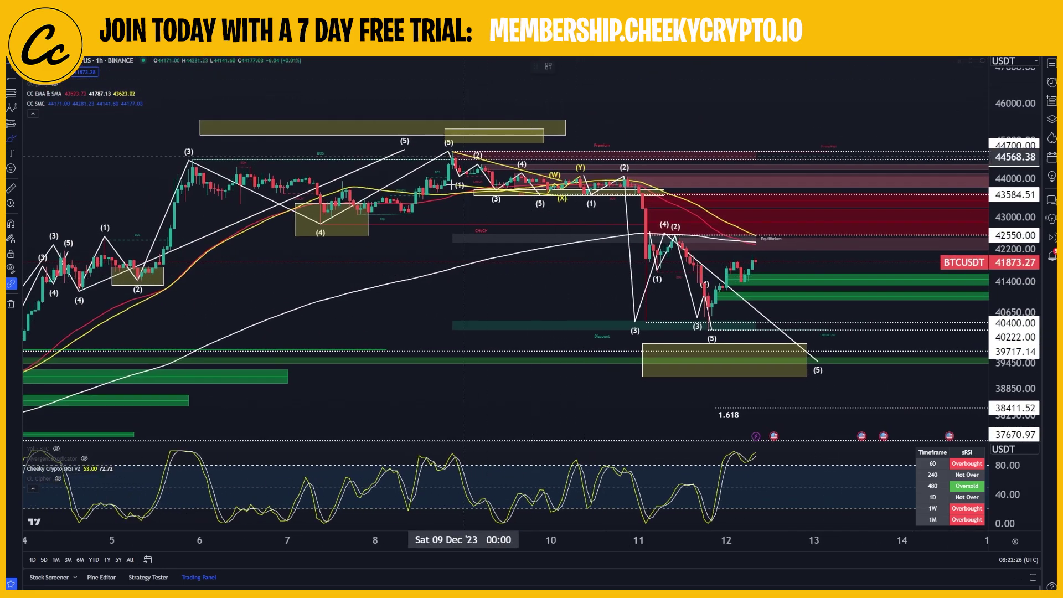
{"action": "left_click_drag", "start_coordinate": [515, 226], "coordinate": [427, 226]}
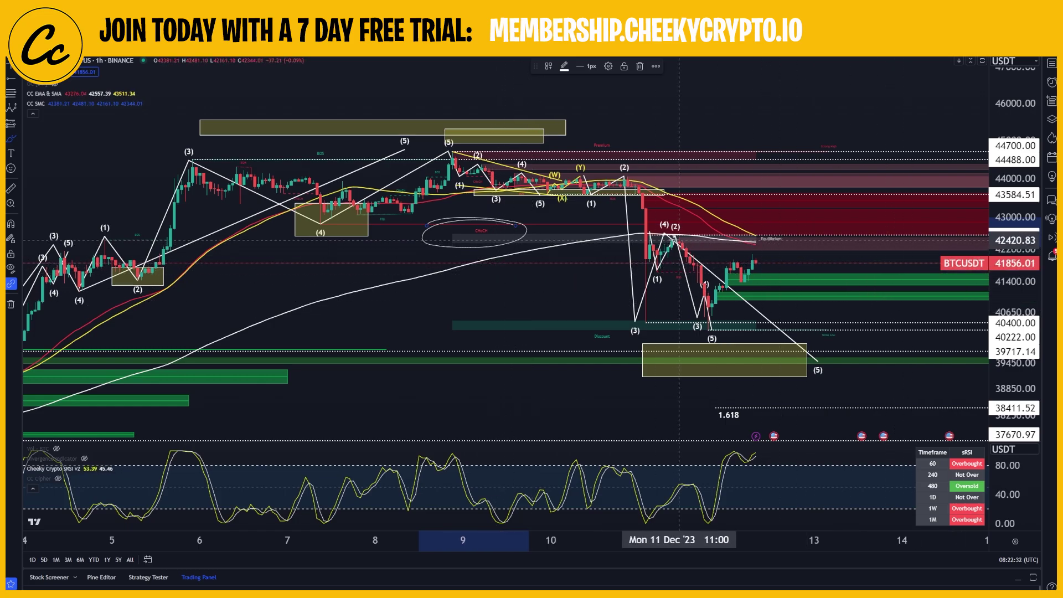
{"action": "mouse_move", "coordinate": [629, 226]}
{"action": "left_mouse_down"}
{"action": "mouse_move", "coordinate": [740, 237]}
{"action": "mouse_move", "coordinate": [561, 229]}
{"action": "left_mouse_up"}
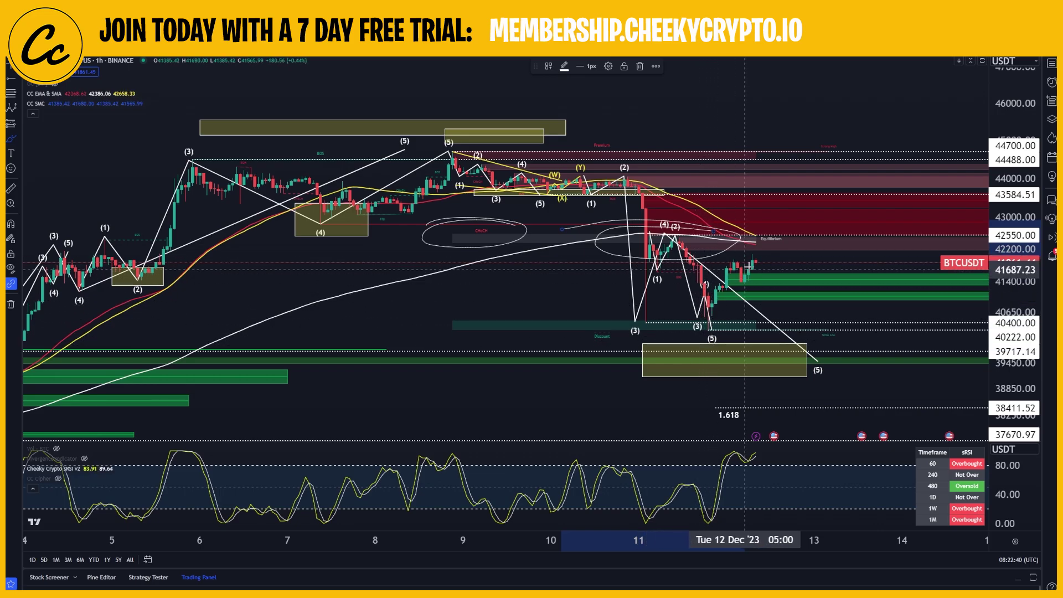
{"action": "key", "text": "ctrl+z"}
{"action": "key", "text": "ctrl+z"}
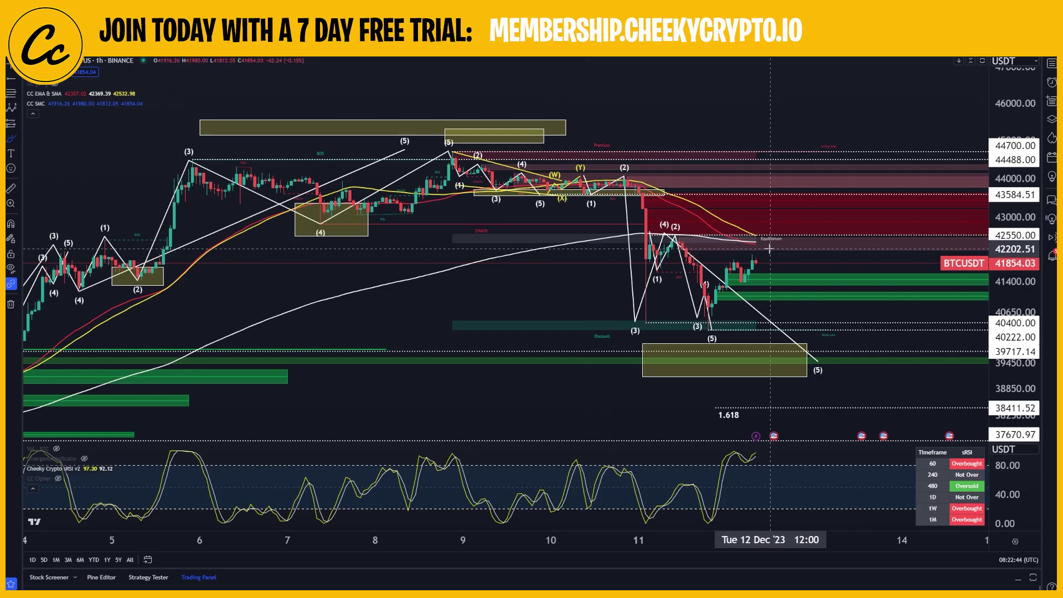
{"action": "mouse_move", "coordinate": [776, 231]}
{"action": "left_mouse_down"}
{"action": "mouse_move", "coordinate": [748, 217]}
{"action": "mouse_move", "coordinate": [711, 225]}
{"action": "left_mouse_up"}
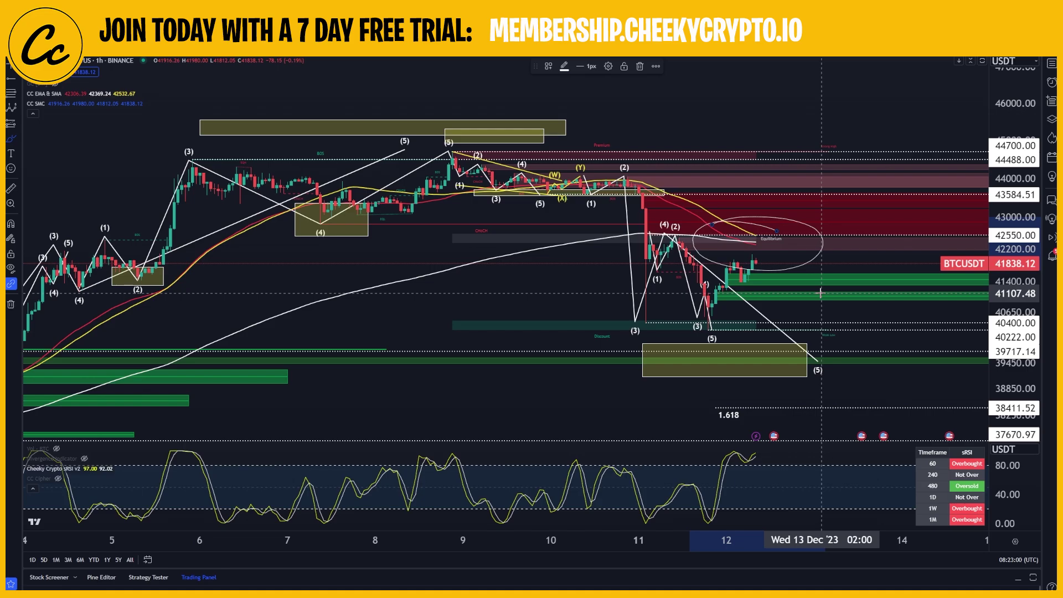
{"action": "key", "text": "Delete"}
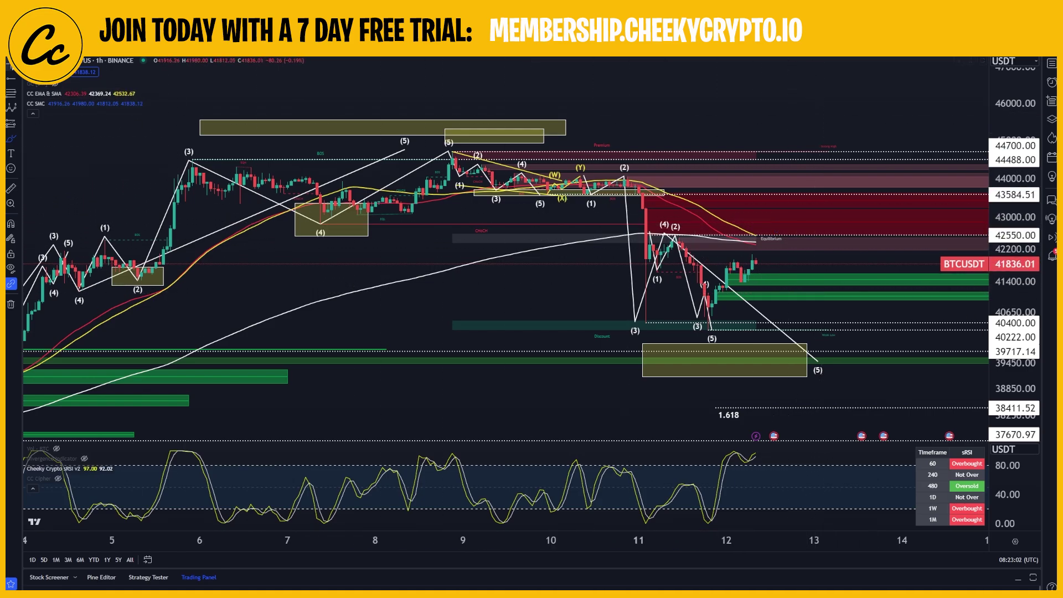
- Circle the moving averages by the Equilibrium label and the (4) and (2) peaks freehand, and undo both sketches
{"action": "scroll", "coordinate": [762, 337], "scroll_direction": "up", "scroll_amount": 5}
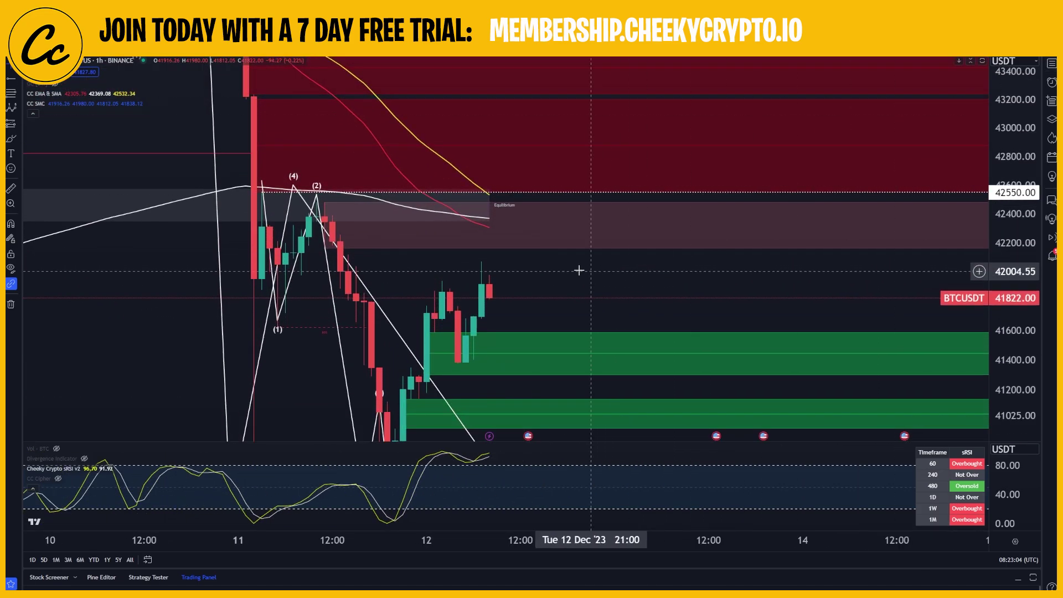
{"action": "left_click_drag", "start_coordinate": [576, 270], "coordinate": [682, 246]}
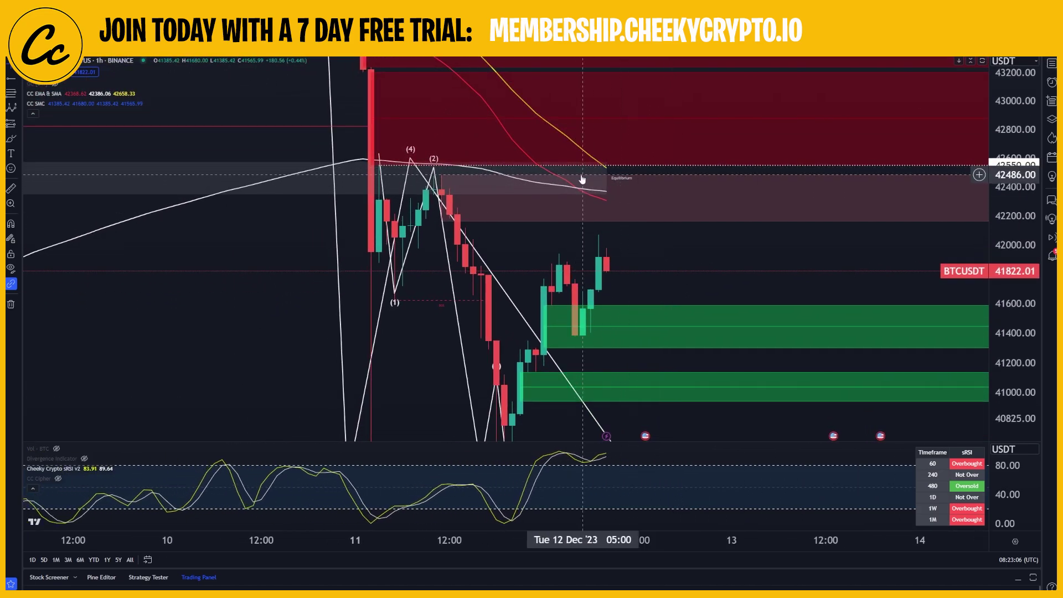
{"action": "left_click_drag", "start_coordinate": [536, 131], "coordinate": [627, 136]}
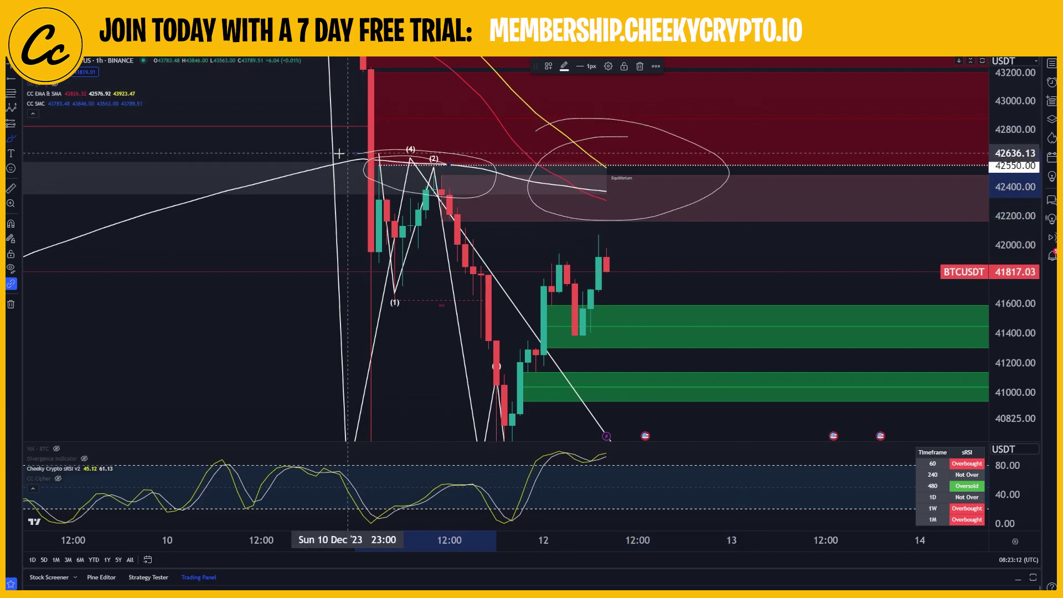
{"action": "left_click_drag", "start_coordinate": [354, 153], "coordinate": [448, 165]}
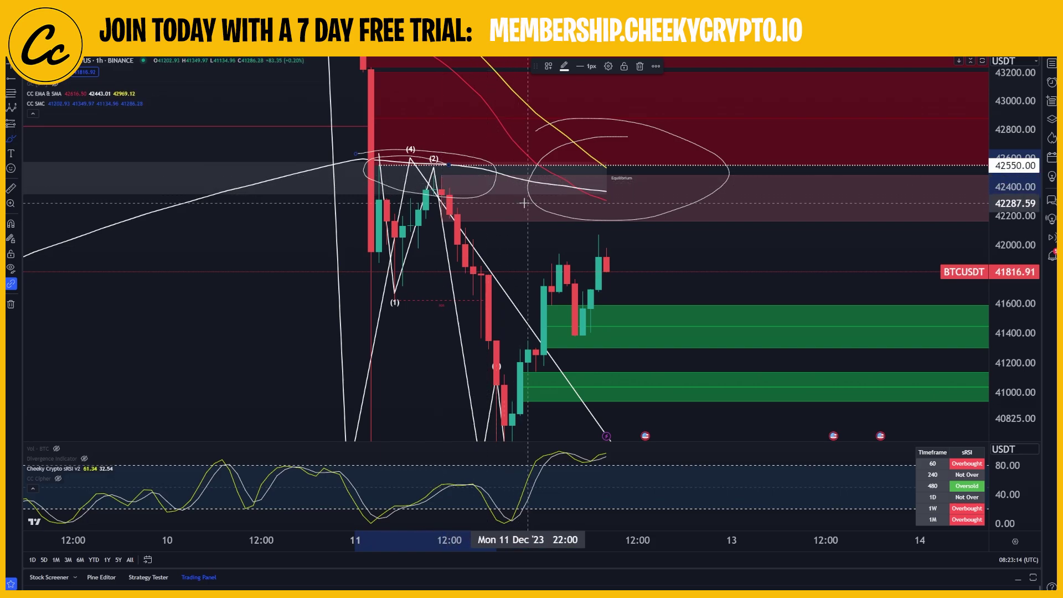
{"action": "key", "text": "ctrl+z"}
{"action": "key", "text": "ctrl+z"}
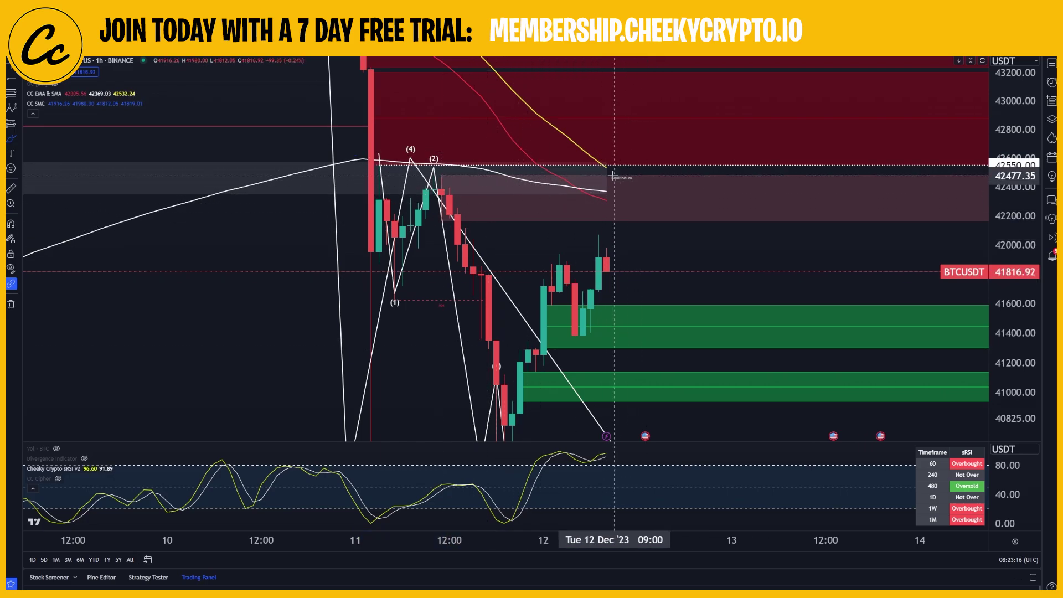
- Circle the converging moving averages near the Equilibrium label, sketch a short stroke beside them, and remove both drawings
{"action": "mouse_move", "coordinate": [624, 166]}
{"action": "left_mouse_down"}
{"action": "mouse_move", "coordinate": [685, 191]}
{"action": "mouse_move", "coordinate": [661, 200]}
{"action": "left_mouse_up"}
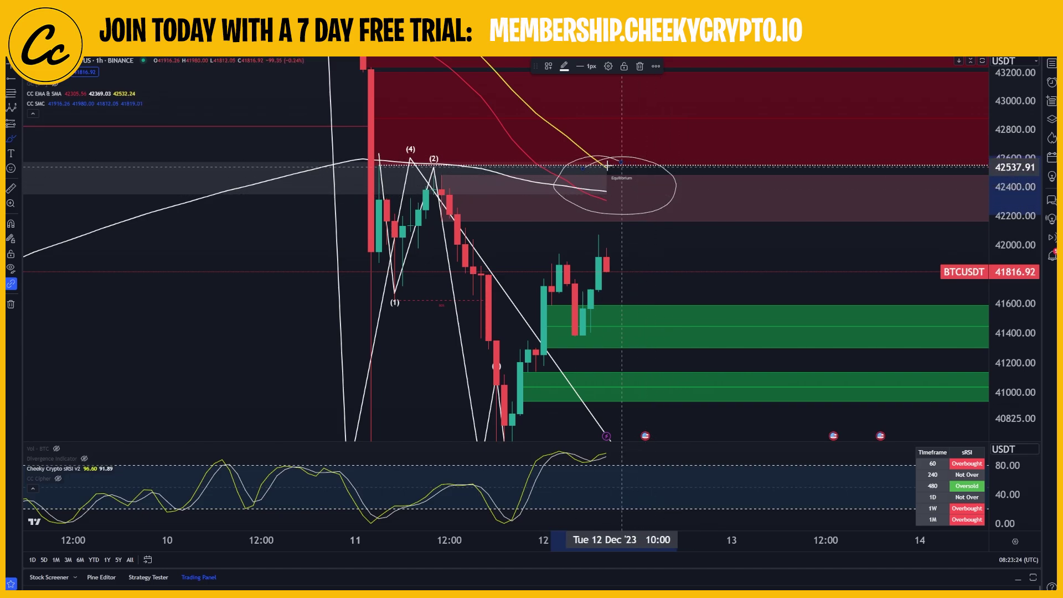
{"action": "key", "text": "ctrl+z"}
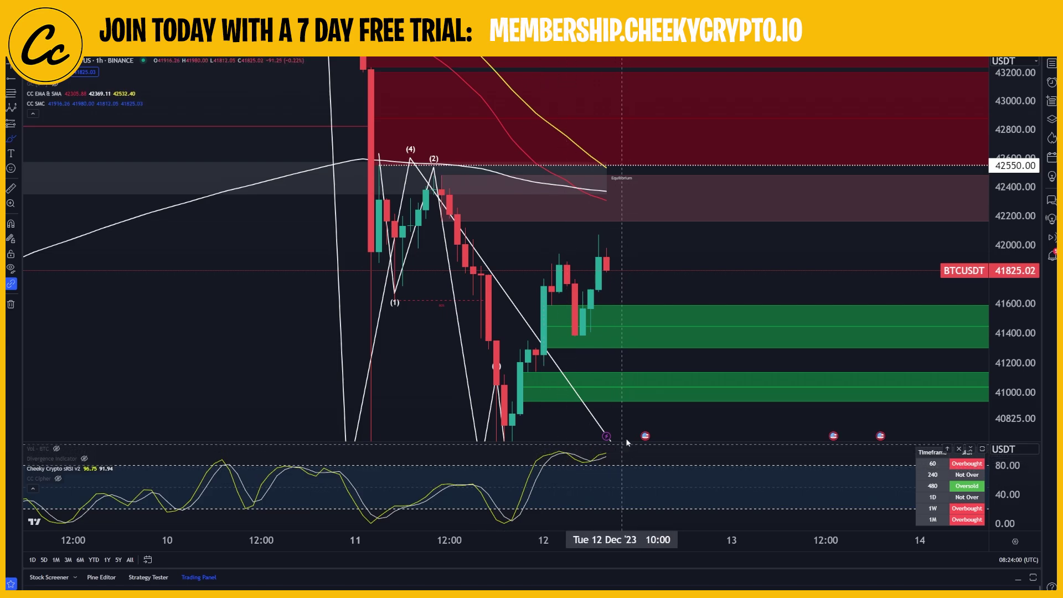
{"action": "left_click_drag", "start_coordinate": [684, 256], "coordinate": [663, 177]}
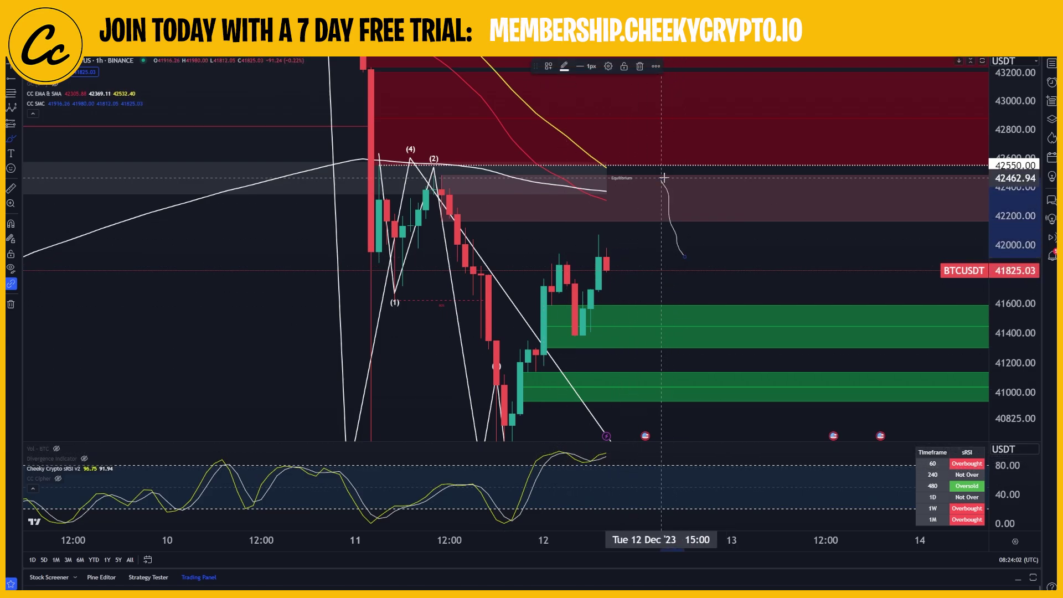
{"action": "key", "text": "Delete"}
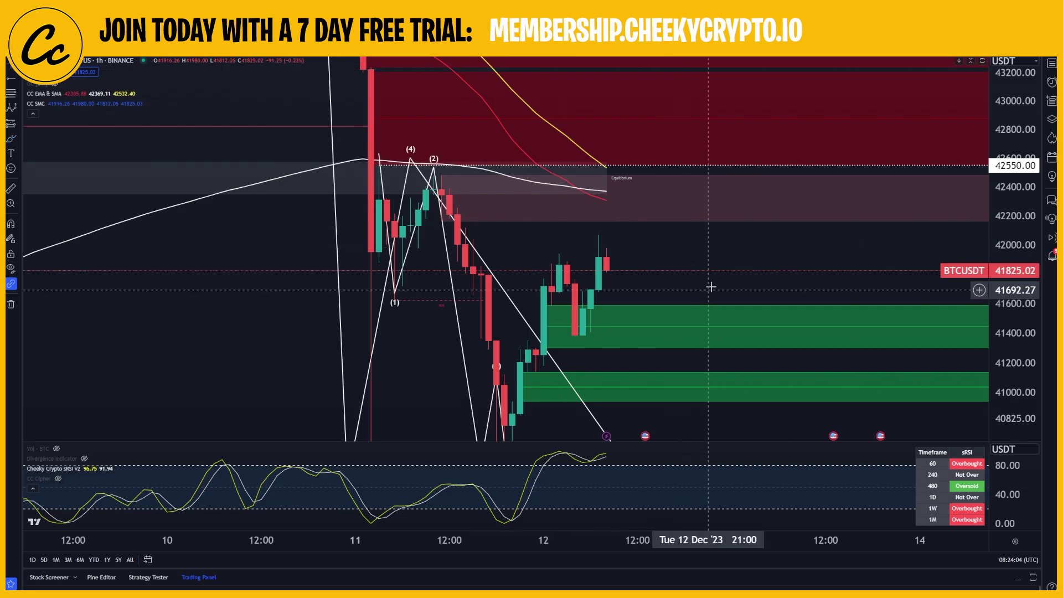
- Move the larger Elliott wave's point (5) back up to the recent low at 40,221.35
{"action": "scroll", "coordinate": [710, 286], "scroll_direction": "down", "scroll_amount": 6}
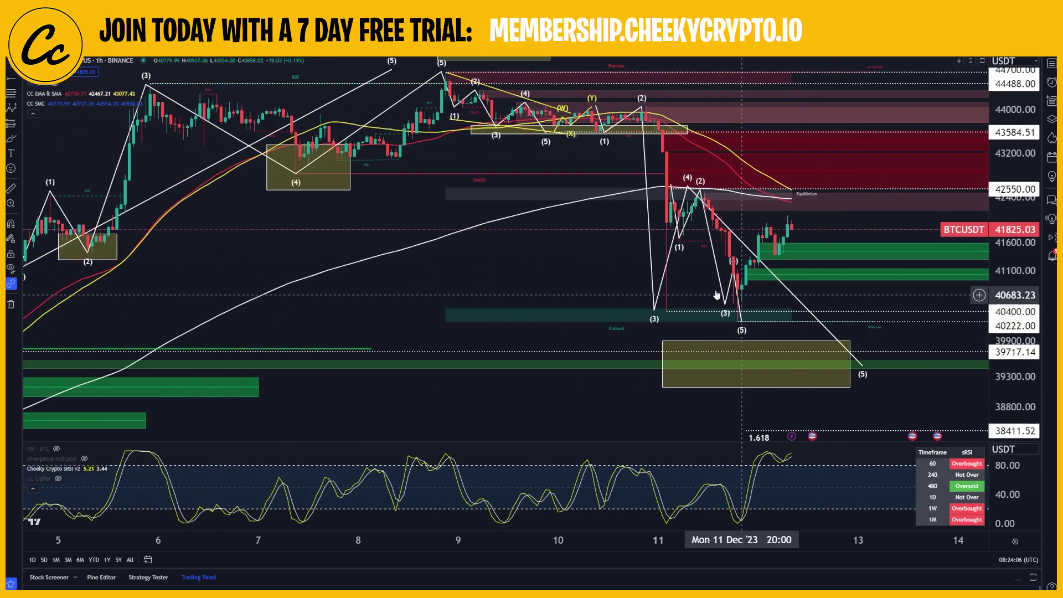
{"action": "left_click_drag", "start_coordinate": [599, 264], "coordinate": [495, 308]}
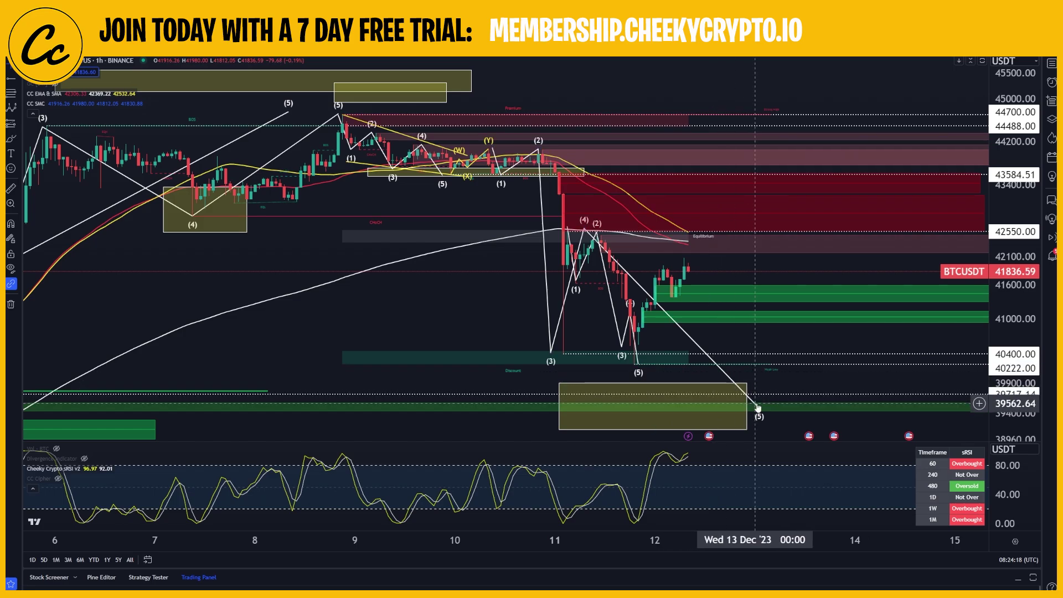
{"action": "mouse_move", "coordinate": [759, 408]}
{"action": "left_mouse_down"}
{"action": "mouse_move", "coordinate": [613, 362]}
{"action": "mouse_move", "coordinate": [621, 364]}
{"action": "left_mouse_up"}
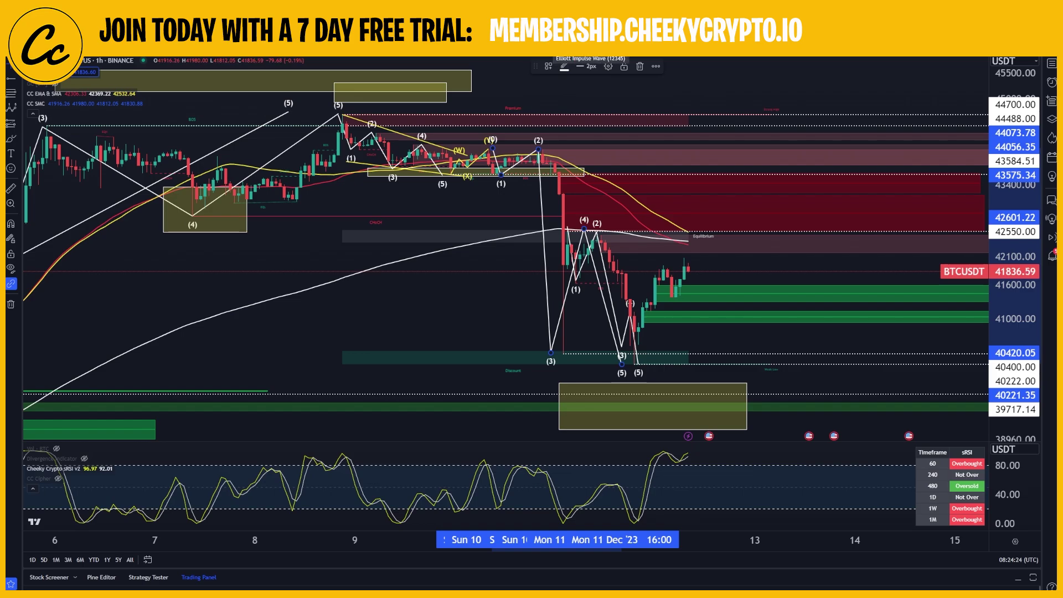
- Sketch an Elliott impulse wave from about 44,810 through point (3) near 40,045 to point (5) near 39,458, and delete it
{"action": "left_click", "coordinate": [590, 49]}
{"action": "left_click", "coordinate": [326, 109]}
{"action": "left_click", "coordinate": [438, 193]}
{"action": "left_click", "coordinate": [518, 140]}
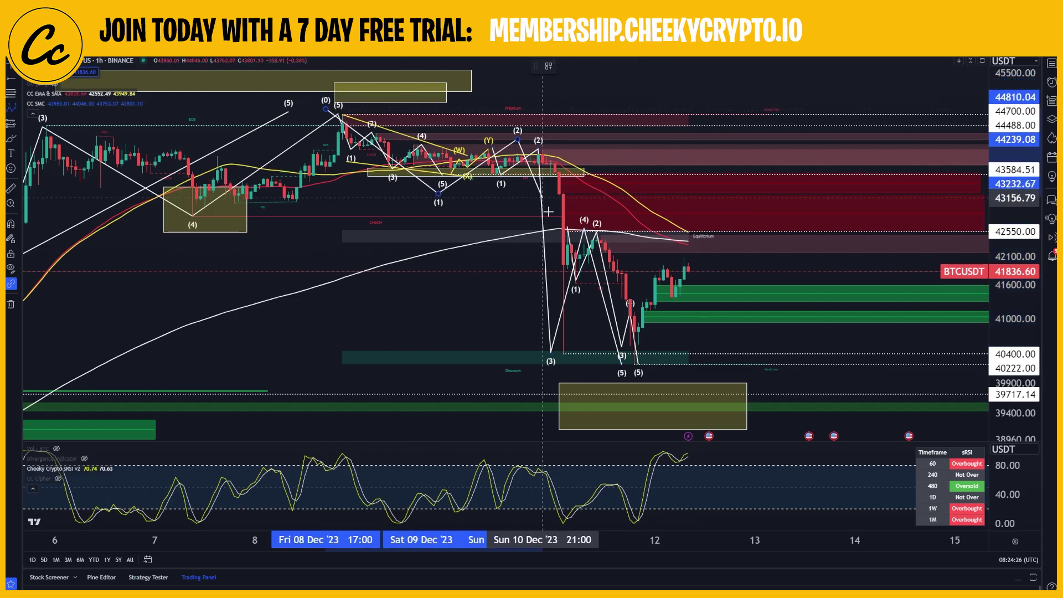
{"action": "left_click", "coordinate": [642, 374]}
{"action": "left_click", "coordinate": [712, 261]}
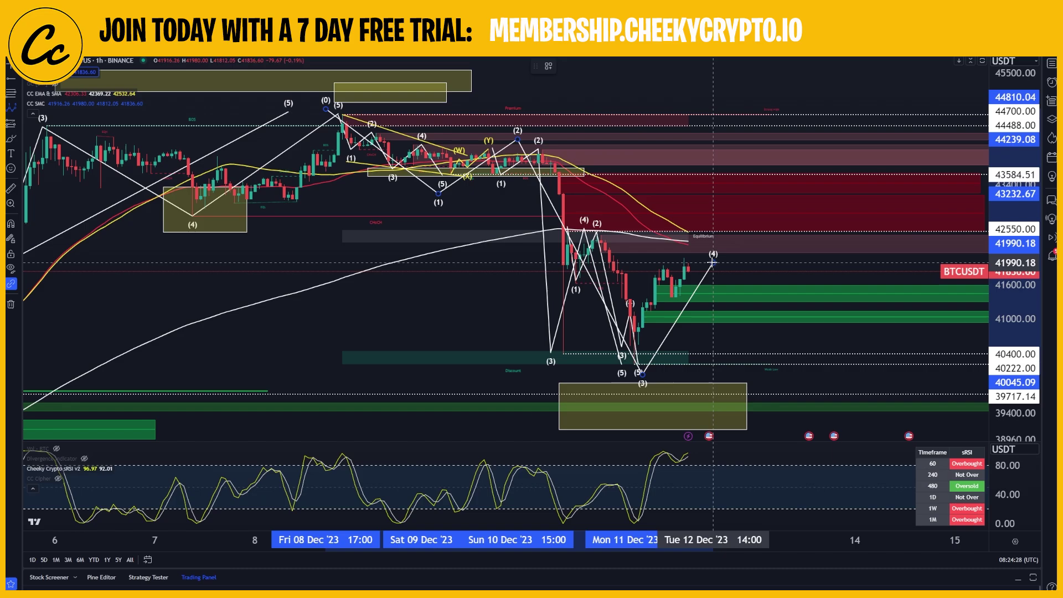
{"action": "left_click", "coordinate": [801, 409]}
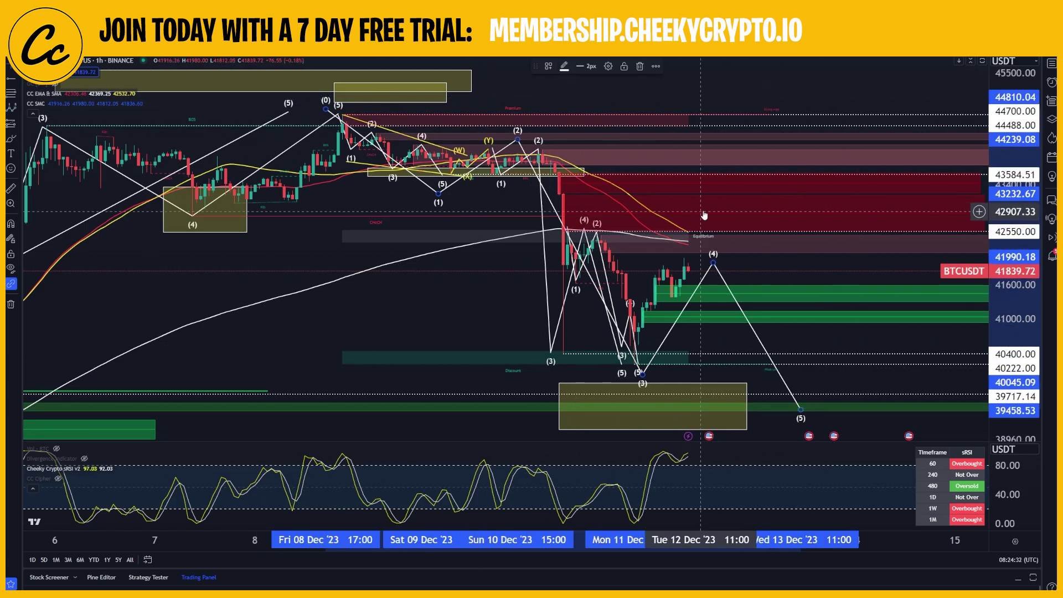
{"action": "key", "text": "Delete"}
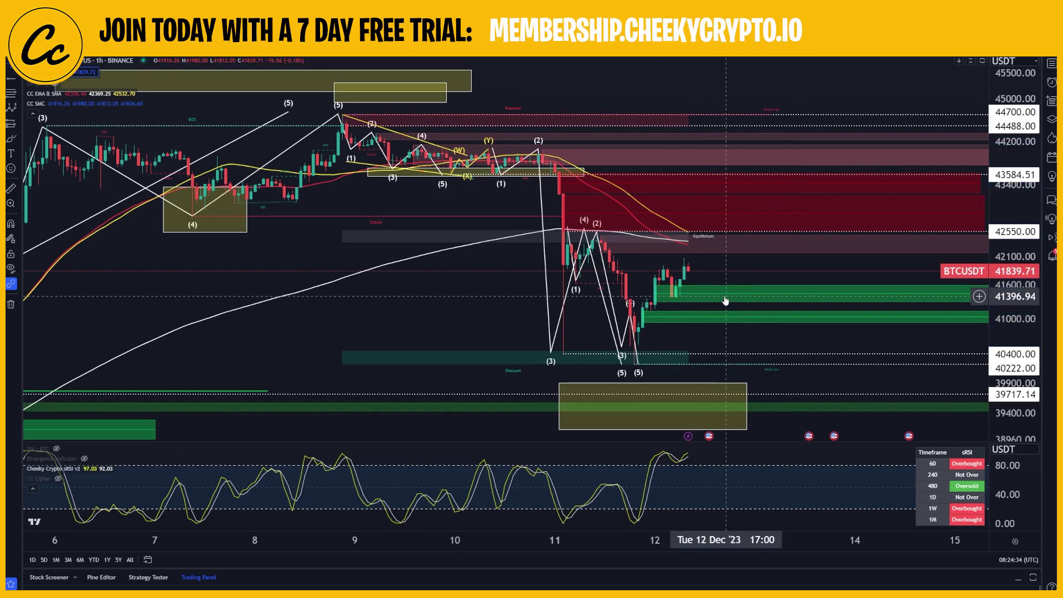
- Review the wider hourly wave count, and switch the Bitcoin chart to the daily timeframe showing the rally since March
{"action": "left_click_drag", "start_coordinate": [517, 320], "coordinate": [522, 314]}
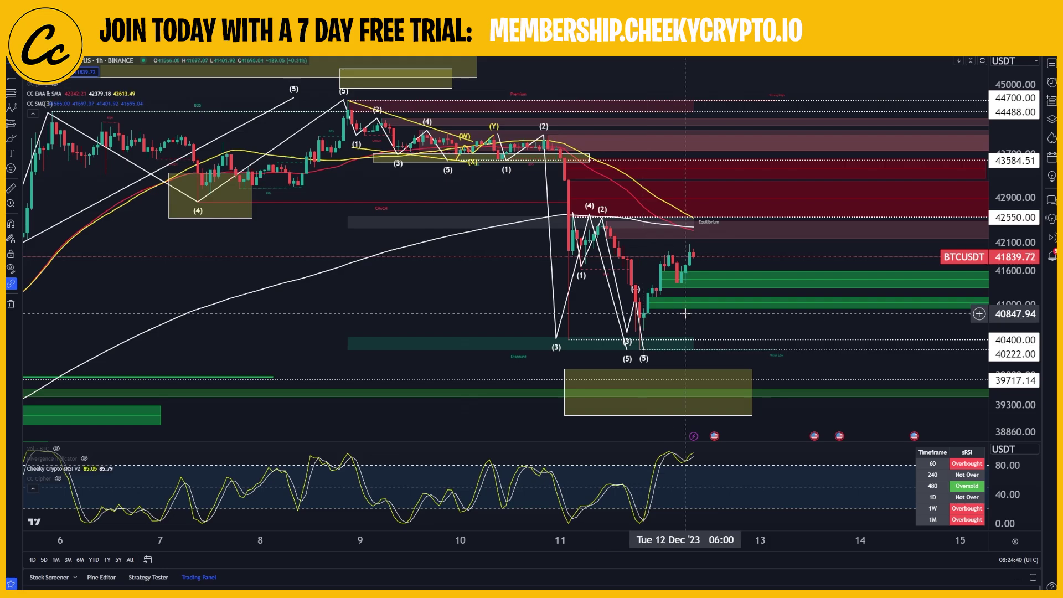
{"action": "scroll", "coordinate": [685, 313], "scroll_direction": "down", "scroll_amount": 3}
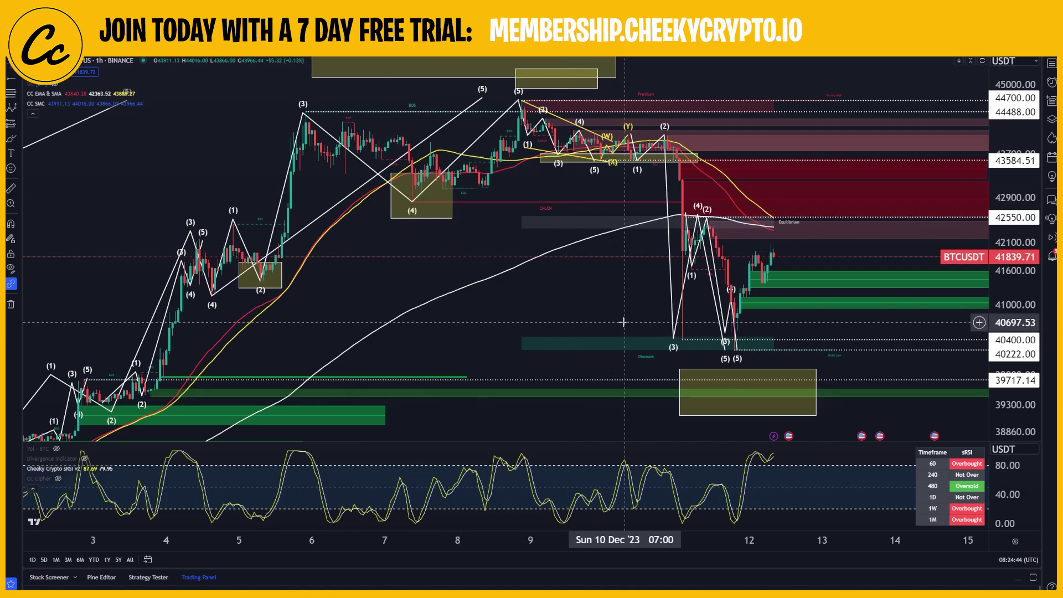
{"action": "scroll", "coordinate": [624, 319], "scroll_direction": "down", "scroll_amount": 1}
{"action": "left_click_drag", "start_coordinate": [650, 299], "coordinate": [601, 293]}
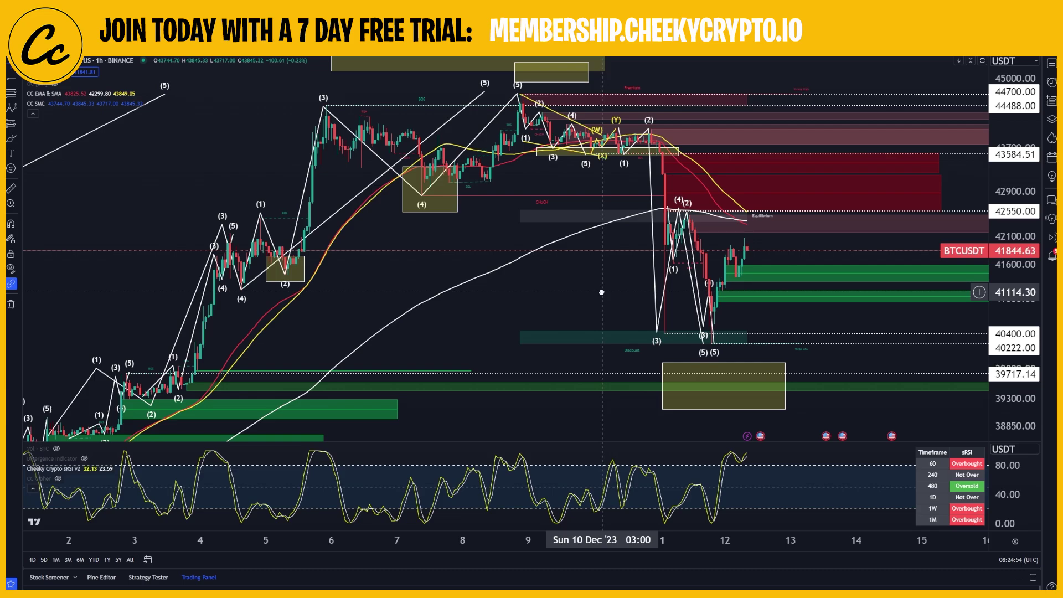
{"action": "left_click_drag", "start_coordinate": [601, 292], "coordinate": [569, 308]}
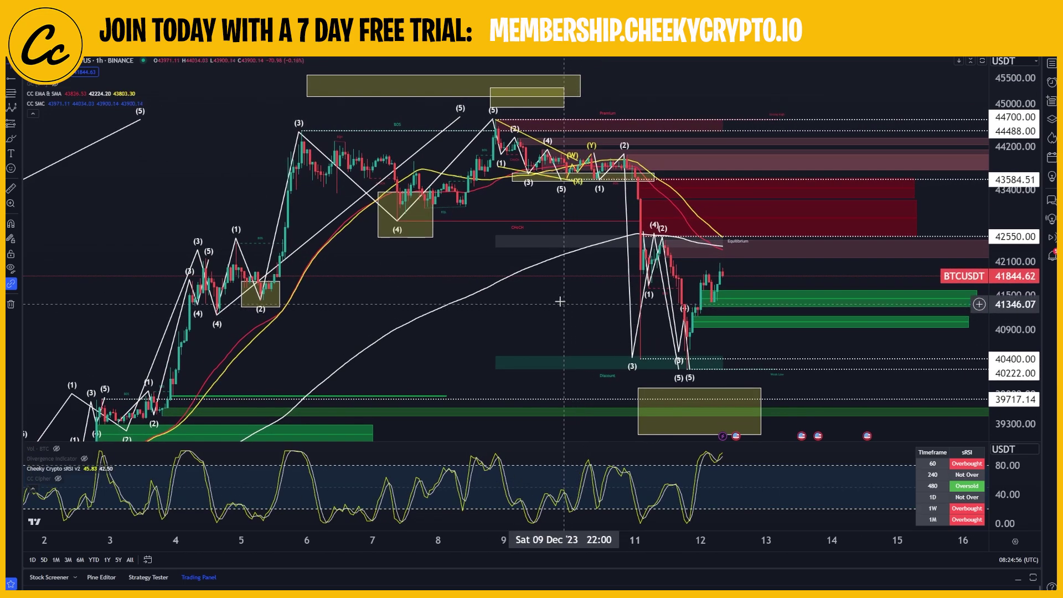
{"action": "left_click", "coordinate": [173, 47]}
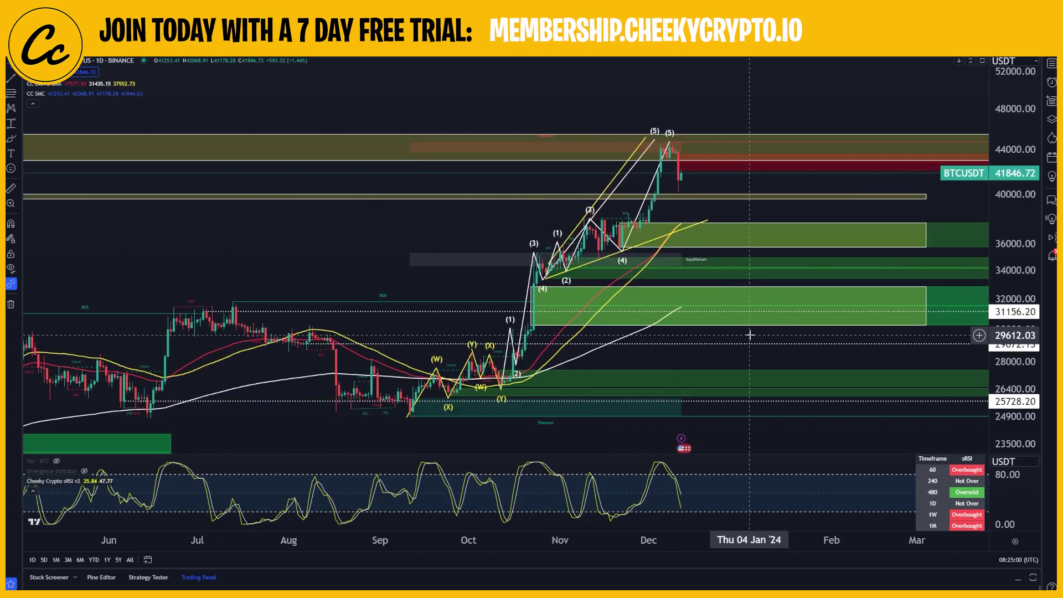
{"action": "left_click_drag", "start_coordinate": [472, 221], "coordinate": [441, 198]}
{"action": "scroll", "coordinate": [440, 198], "scroll_direction": "down", "scroll_amount": 5}
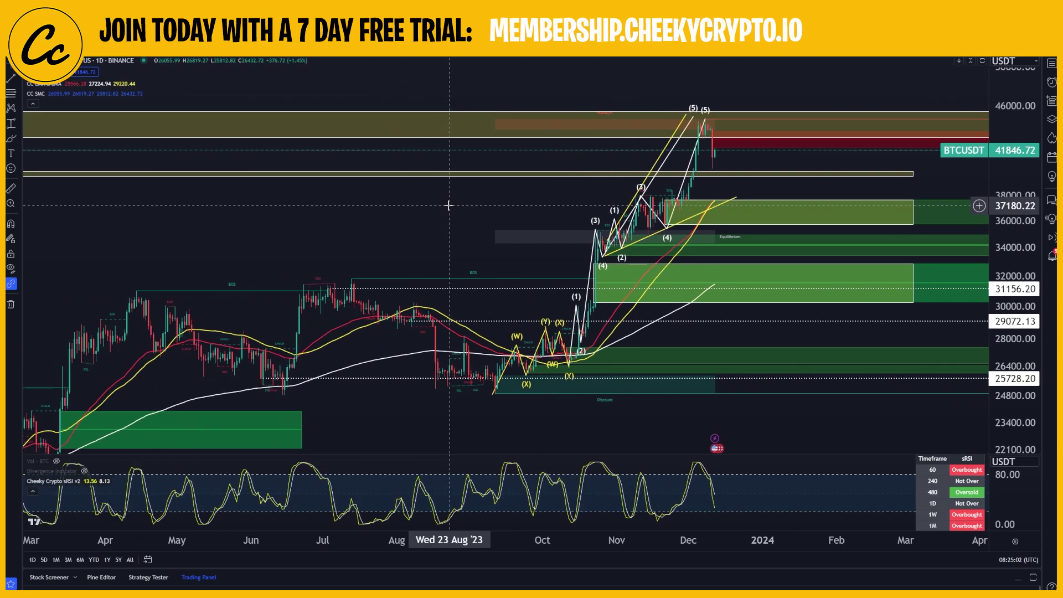
- Circle the CHoCH label and both BOS labels with freehand strokes, pointing to them with a straight arrow and curved arrows
{"action": "scroll", "coordinate": [300, 281], "scroll_direction": "down", "scroll_amount": 1}
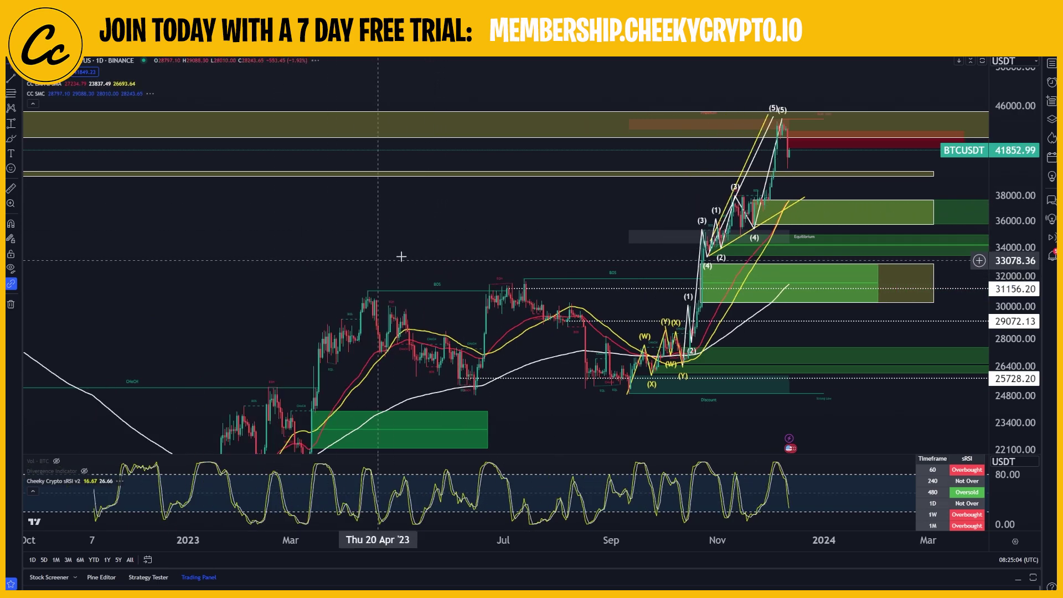
{"action": "mouse_move", "coordinate": [166, 372]}
{"action": "left_mouse_down"}
{"action": "mouse_move", "coordinate": [137, 370]}
{"action": "mouse_move", "coordinate": [132, 393]}
{"action": "mouse_move", "coordinate": [169, 385]}
{"action": "left_mouse_up"}
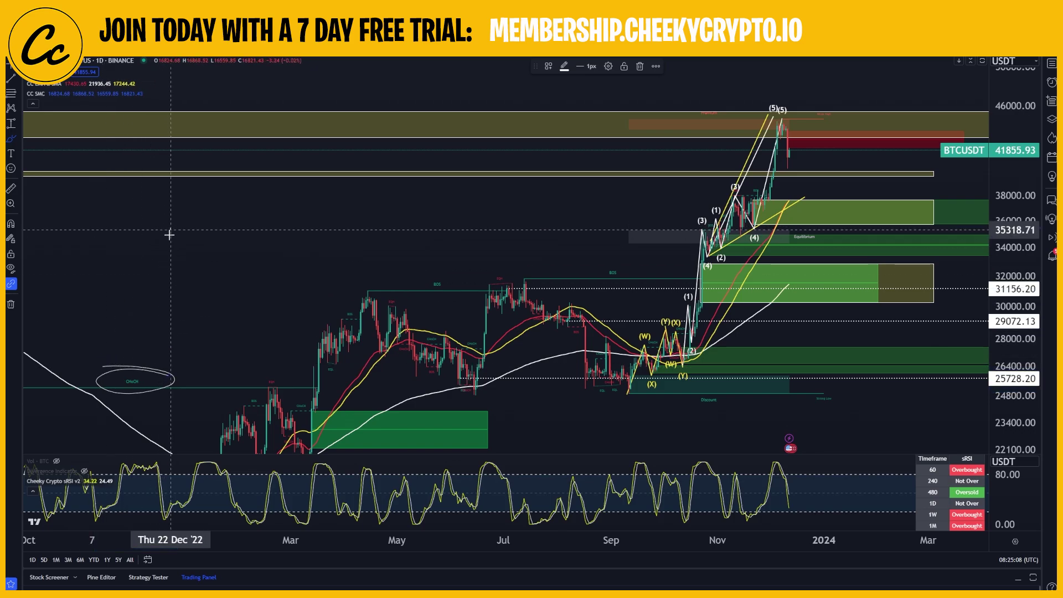
{"action": "mouse_move", "coordinate": [136, 352]}
{"action": "left_mouse_down"}
{"action": "mouse_move", "coordinate": [125, 314]}
{"action": "mouse_move", "coordinate": [134, 316]}
{"action": "left_mouse_up"}
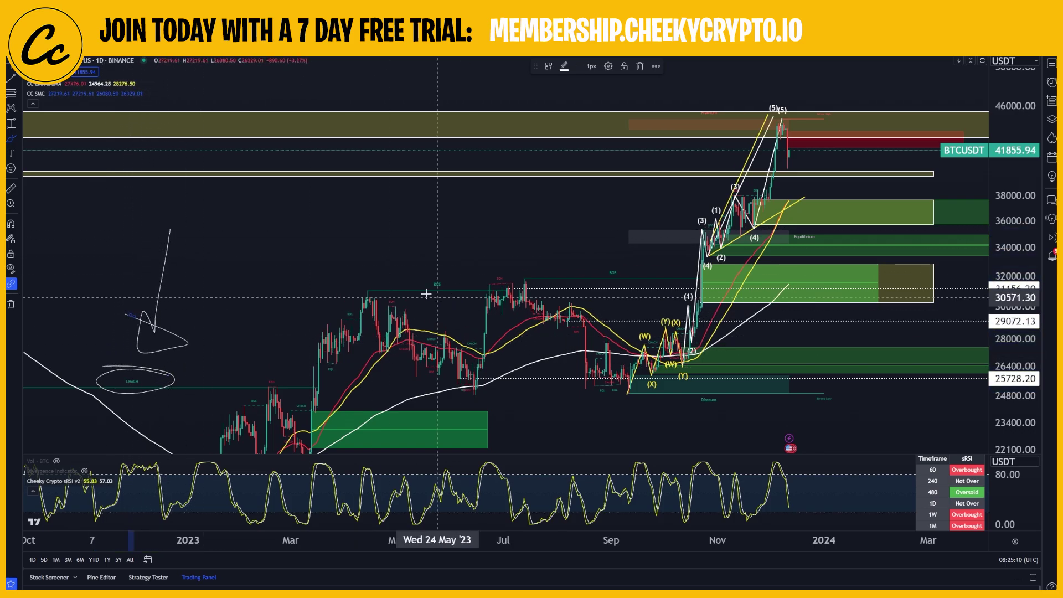
{"action": "left_click_drag", "start_coordinate": [402, 279], "coordinate": [408, 268]}
{"action": "mouse_move", "coordinate": [629, 267]}
{"action": "left_mouse_down"}
{"action": "mouse_move", "coordinate": [584, 275]}
{"action": "mouse_move", "coordinate": [583, 253]}
{"action": "left_mouse_up"}
{"action": "mouse_move", "coordinate": [192, 361]}
{"action": "left_mouse_down"}
{"action": "mouse_move", "coordinate": [385, 271]}
{"action": "mouse_move", "coordinate": [398, 252]}
{"action": "mouse_move", "coordinate": [361, 273]}
{"action": "left_mouse_up"}
{"action": "mouse_move", "coordinate": [447, 254]}
{"action": "left_mouse_down"}
{"action": "mouse_move", "coordinate": [501, 221]}
{"action": "mouse_move", "coordinate": [549, 252]}
{"action": "mouse_move", "coordinate": [540, 254]}
{"action": "mouse_move", "coordinate": [586, 228]}
{"action": "left_mouse_up"}
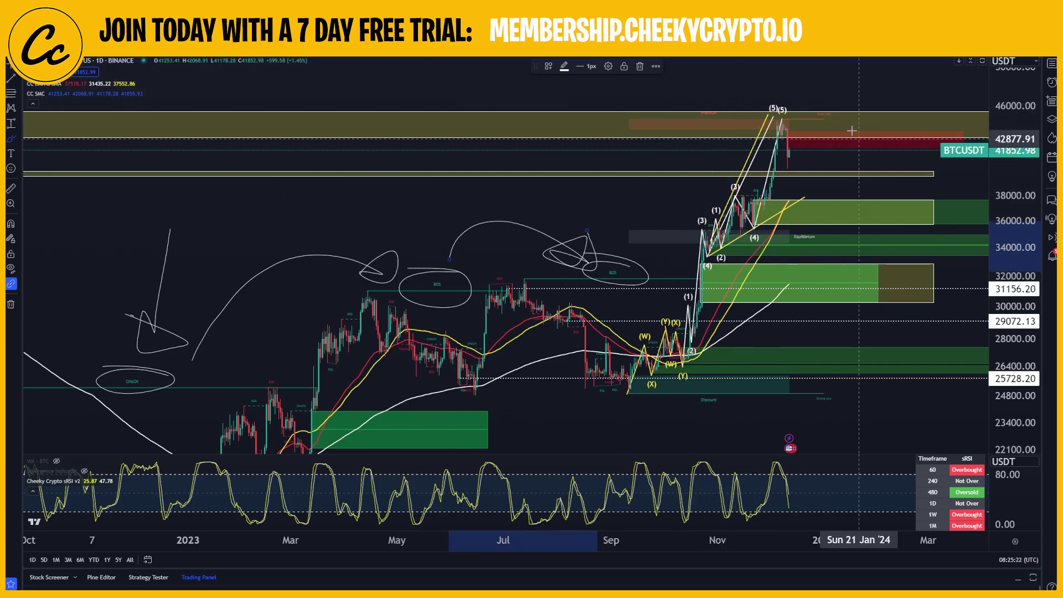
- Circle the whole rally from the late-October lows to the December highs, and remove all the freehand drawings
{"action": "mouse_move", "coordinate": [855, 135]}
{"action": "left_mouse_down"}
{"action": "mouse_move", "coordinate": [763, 262]}
{"action": "mouse_move", "coordinate": [856, 135]}
{"action": "left_mouse_up"}
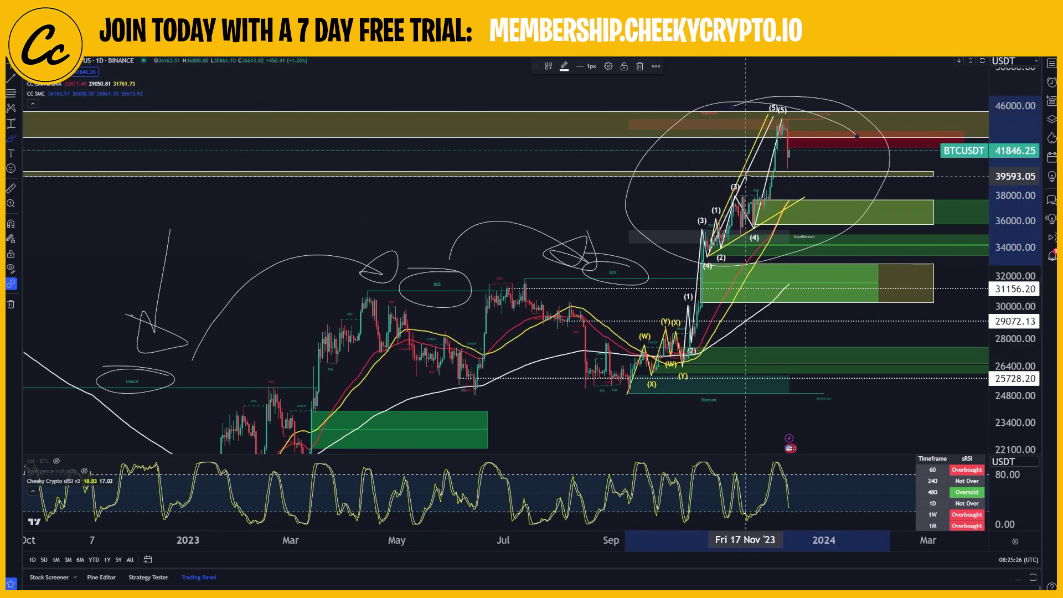
{"action": "key", "text": "ctrl+z"}
{"action": "key", "text": "ctrl+z"}
{"action": "key", "text": "ctrl+z"}
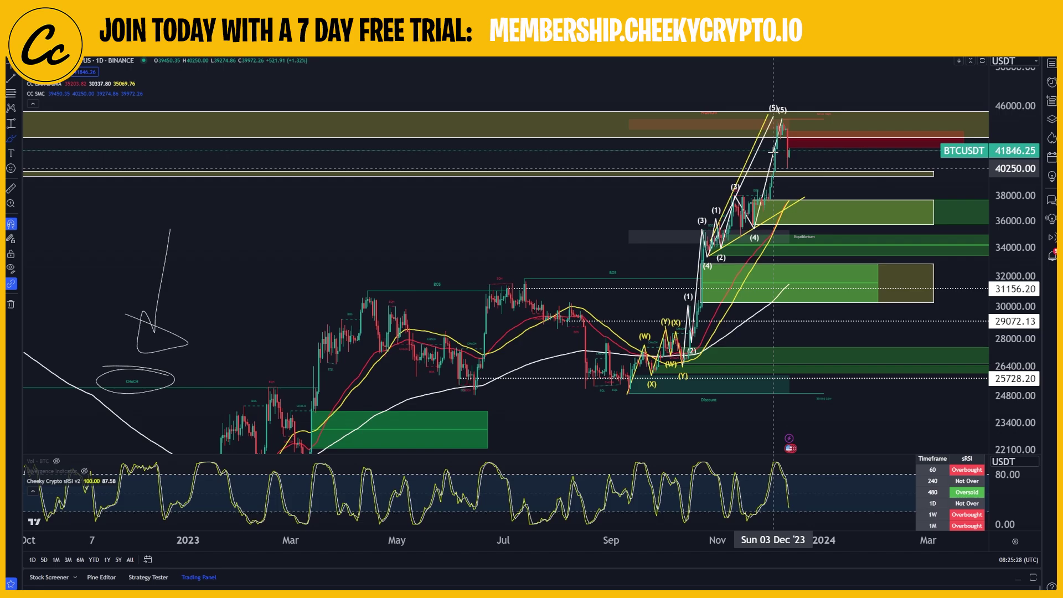
{"action": "key", "text": "ctrl+z"}
{"action": "key", "text": "ctrl+z"}
- Circle the red resistance zone beside the December top, and remove the circle
{"action": "mouse_move", "coordinate": [778, 133]}
{"action": "left_mouse_down"}
{"action": "mouse_move", "coordinate": [833, 117]}
{"action": "mouse_move", "coordinate": [774, 137]}
{"action": "mouse_move", "coordinate": [857, 141]}
{"action": "left_mouse_up"}
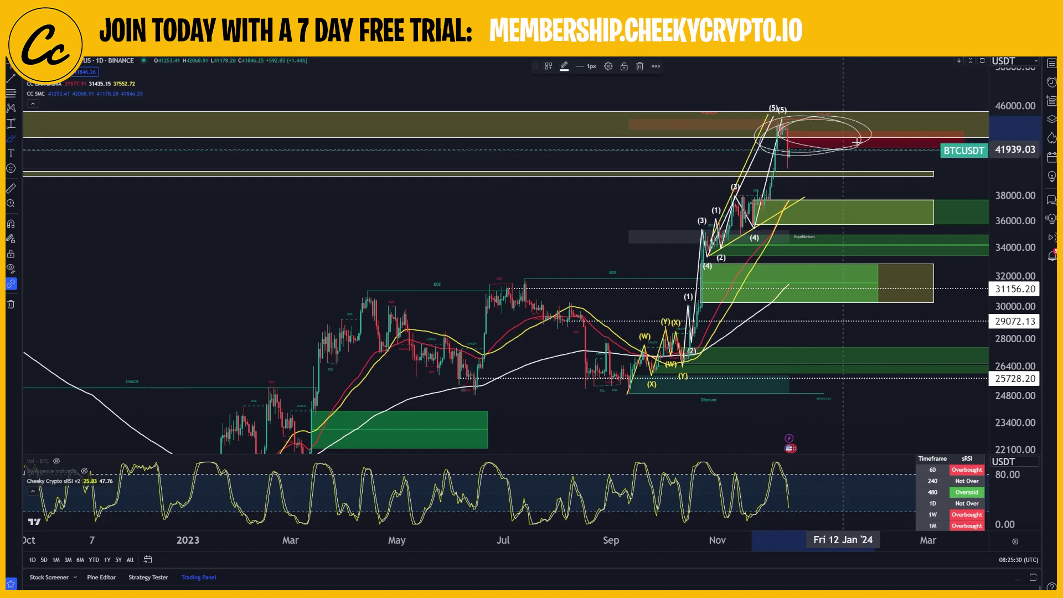
{"action": "key", "text": "ctrl+z"}
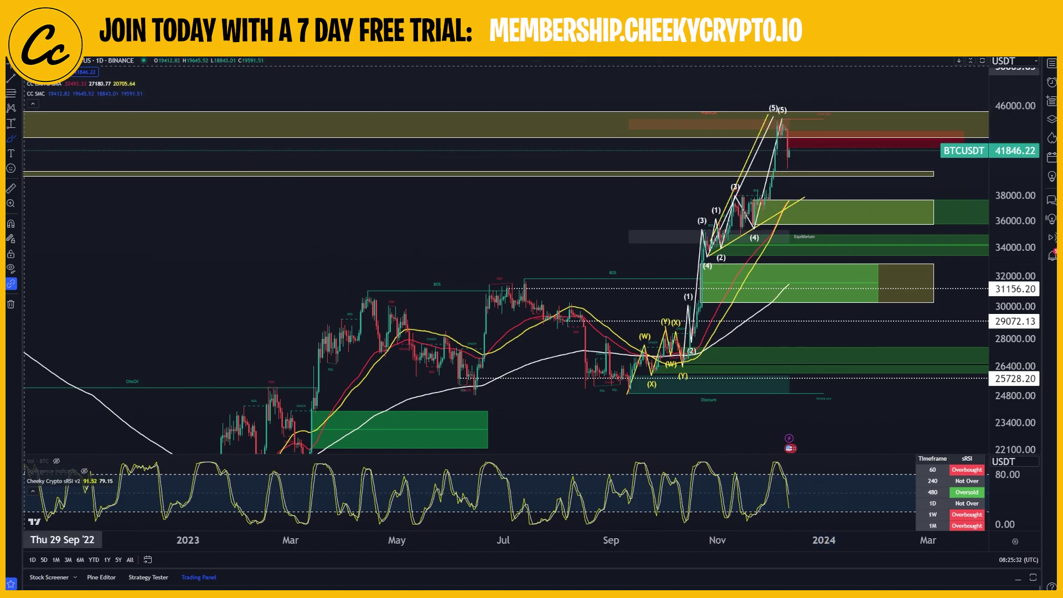
{"action": "left_click", "coordinate": [11, 64]}
- Draw a downward Elliott impulse wave from the 44,749.07 top through (1) 43,271.24, (2) 44,106.70, (3) 40,122.12 and (4) 42,057.45 to (5) near 39,400
{"action": "left_click_drag", "start_coordinate": [629, 207], "coordinate": [462, 261]}
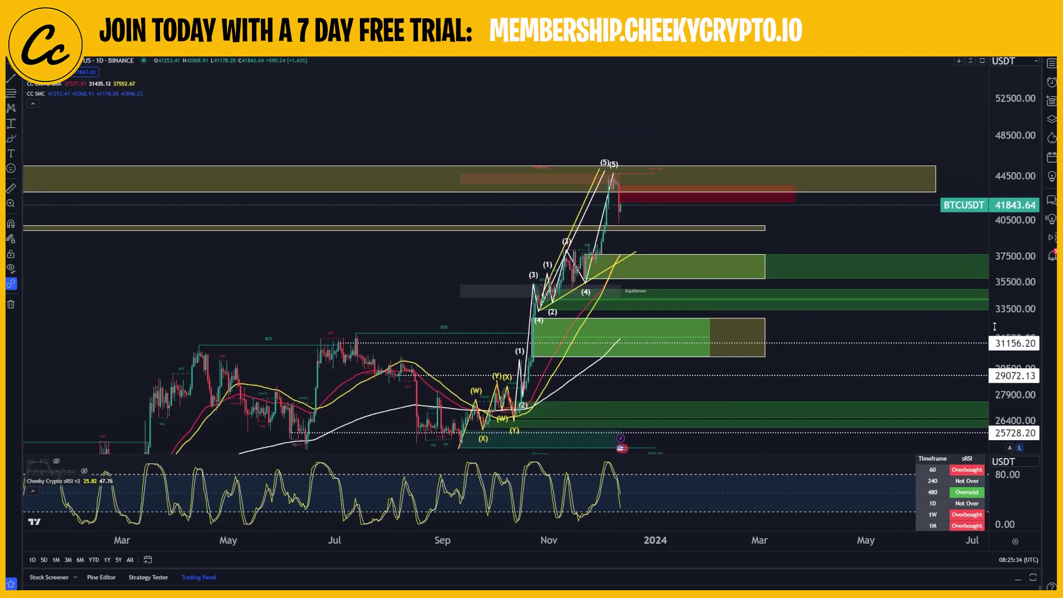
{"action": "left_click_drag", "start_coordinate": [1025, 354], "coordinate": [1025, 317]}
{"action": "scroll", "coordinate": [550, 221], "scroll_direction": "up", "scroll_amount": 5}
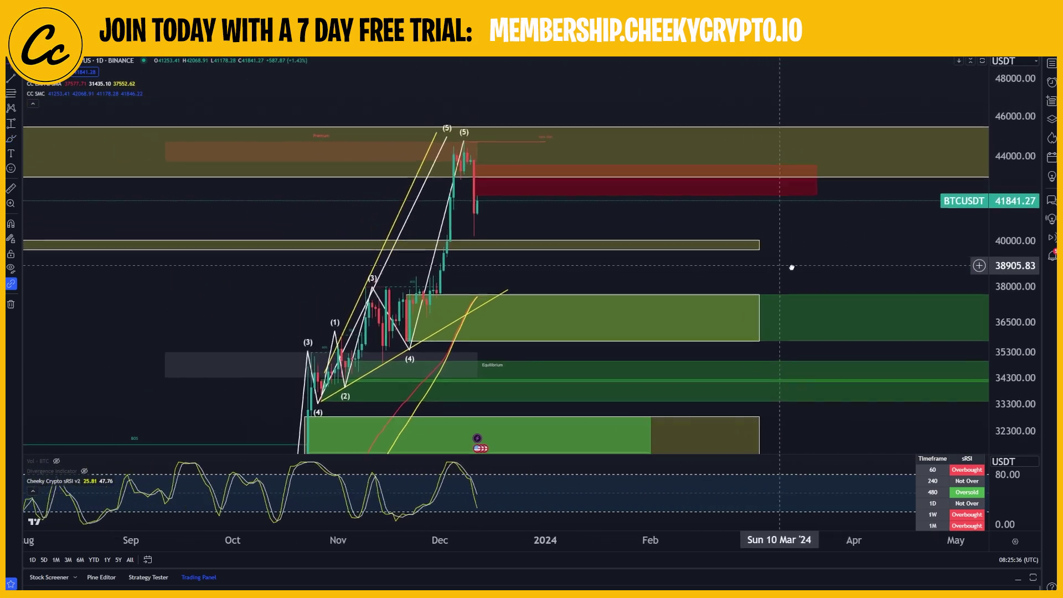
{"action": "left_click_drag", "start_coordinate": [522, 227], "coordinate": [513, 229]}
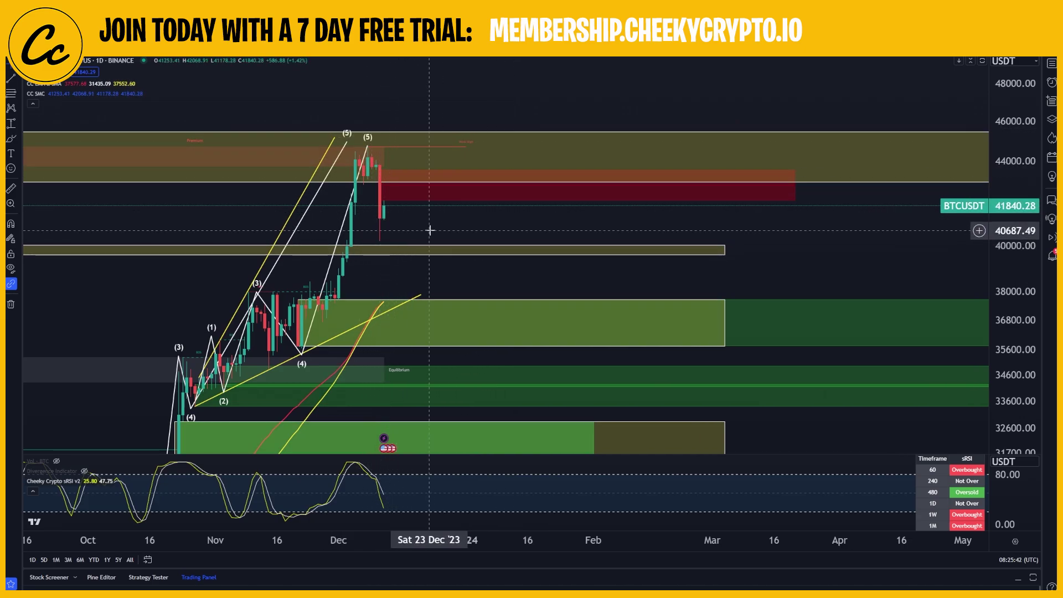
{"action": "scroll", "coordinate": [430, 228], "scroll_direction": "up", "scroll_amount": 5}
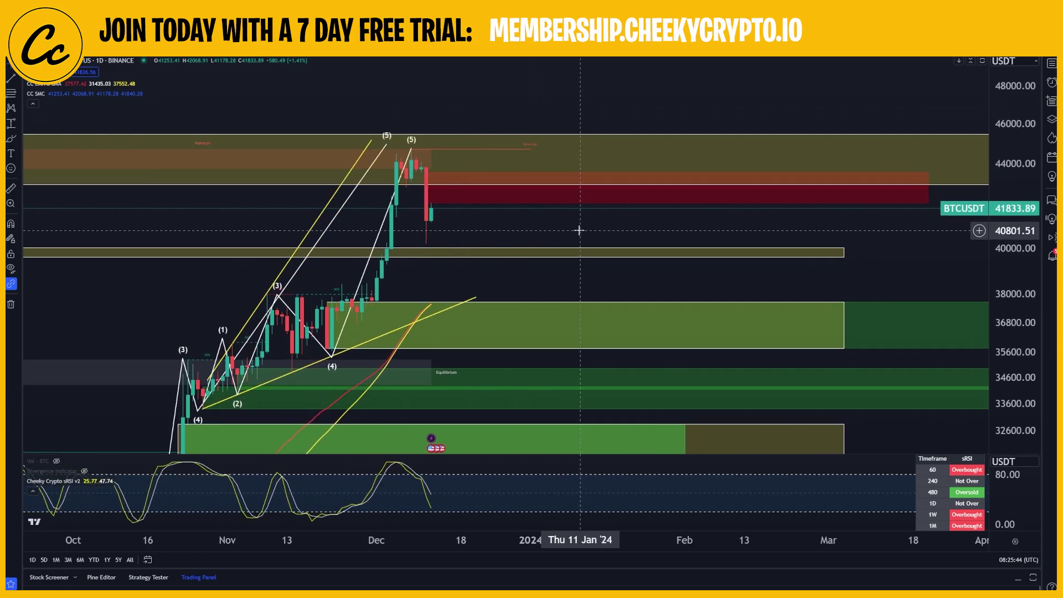
{"action": "left_click_drag", "start_coordinate": [486, 230], "coordinate": [563, 232]}
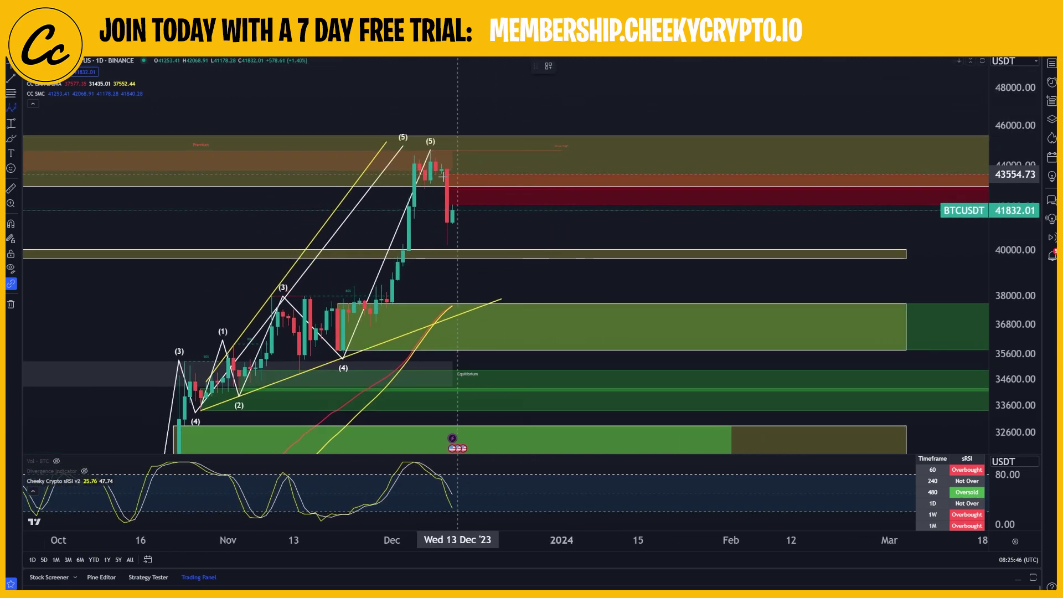
{"action": "left_click", "coordinate": [430, 151]}
{"action": "left_click", "coordinate": [442, 162]}
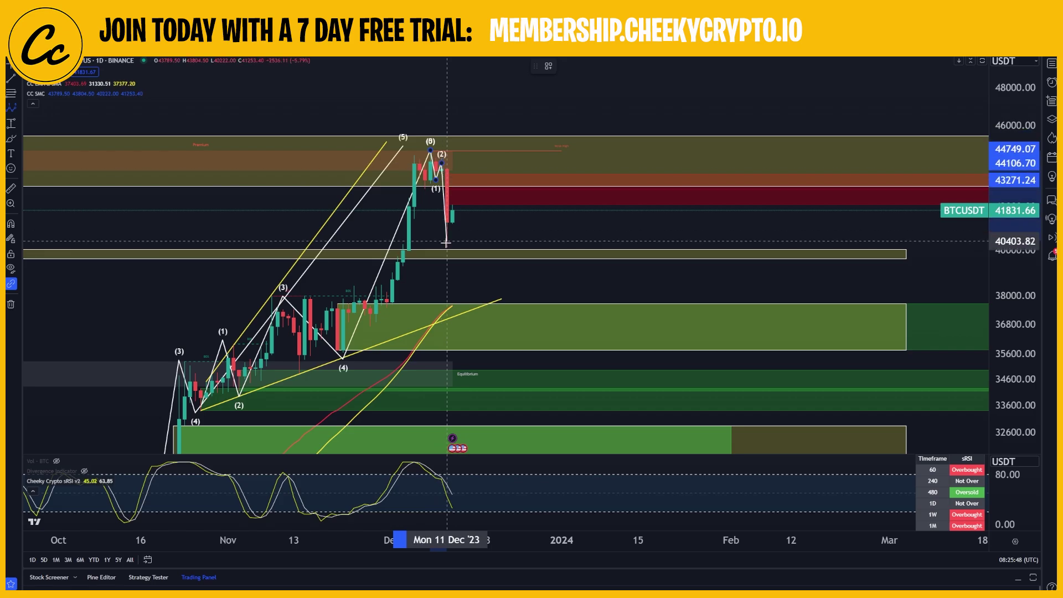
{"action": "left_click", "coordinate": [458, 205]}
{"action": "left_click", "coordinate": [468, 263]}
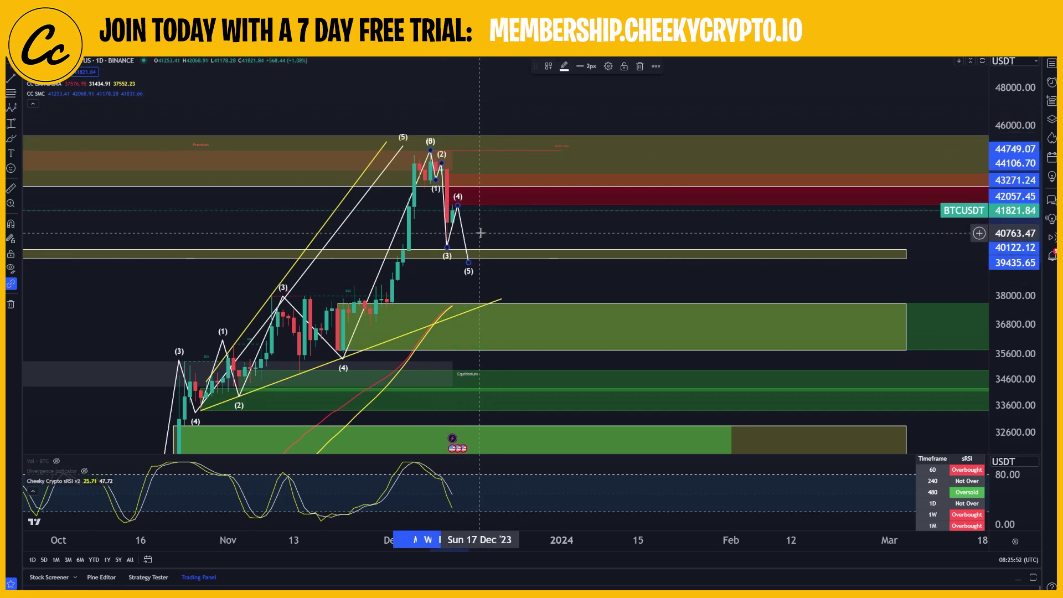
- Sketch a yellow WXY correction from 39,270.46 through (W) 41,881.27 and (X) 40,517.05 to (Y) near 43,000, and delete it
{"action": "left_click", "coordinate": [475, 267]}
{"action": "left_click", "coordinate": [495, 209]}
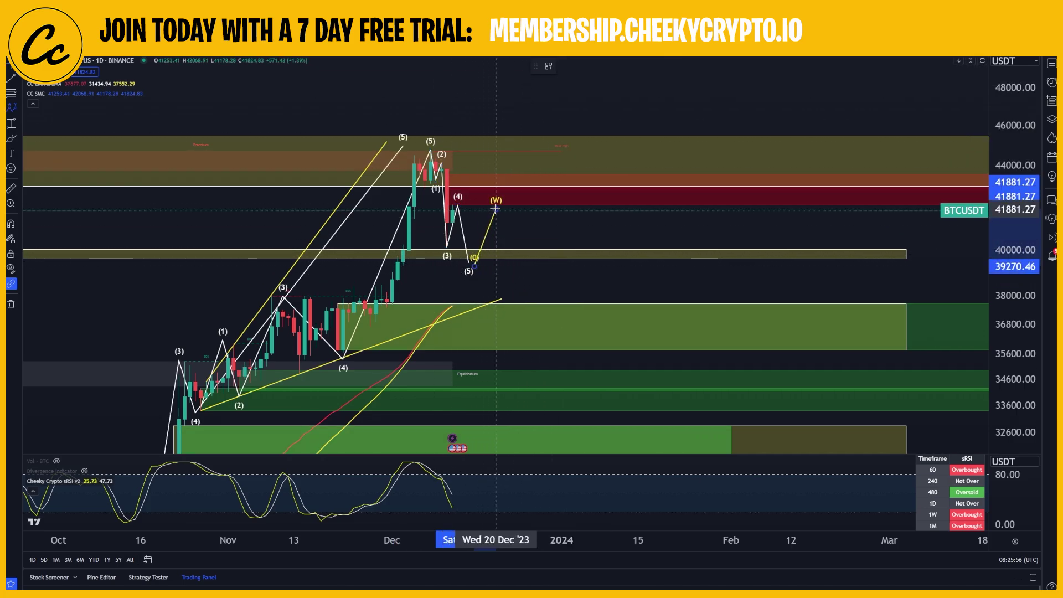
{"action": "left_click", "coordinate": [513, 238]}
{"action": "left_click", "coordinate": [534, 186]}
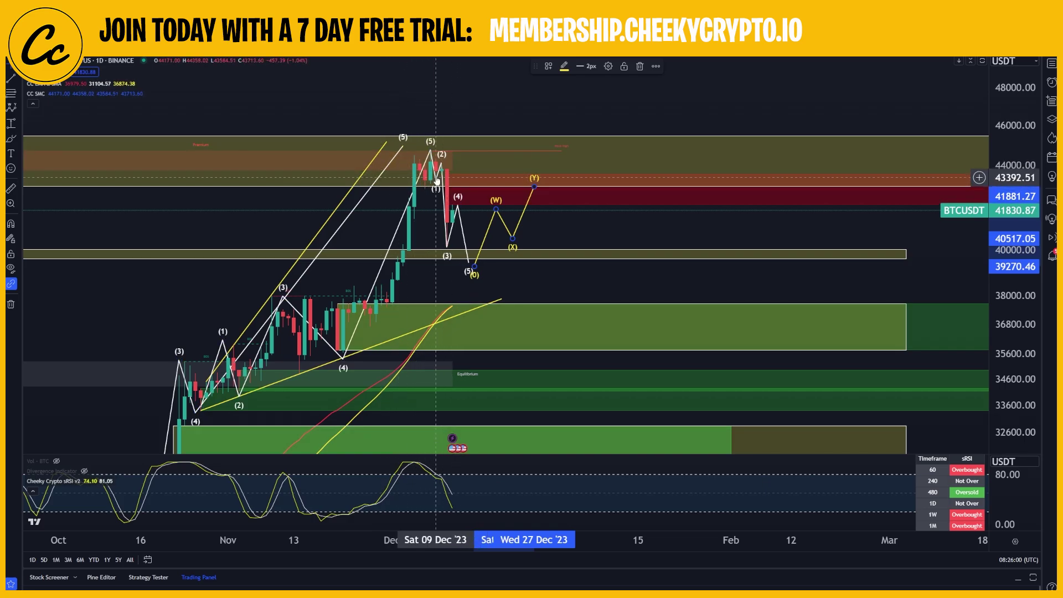
{"action": "key", "text": "Delete"}
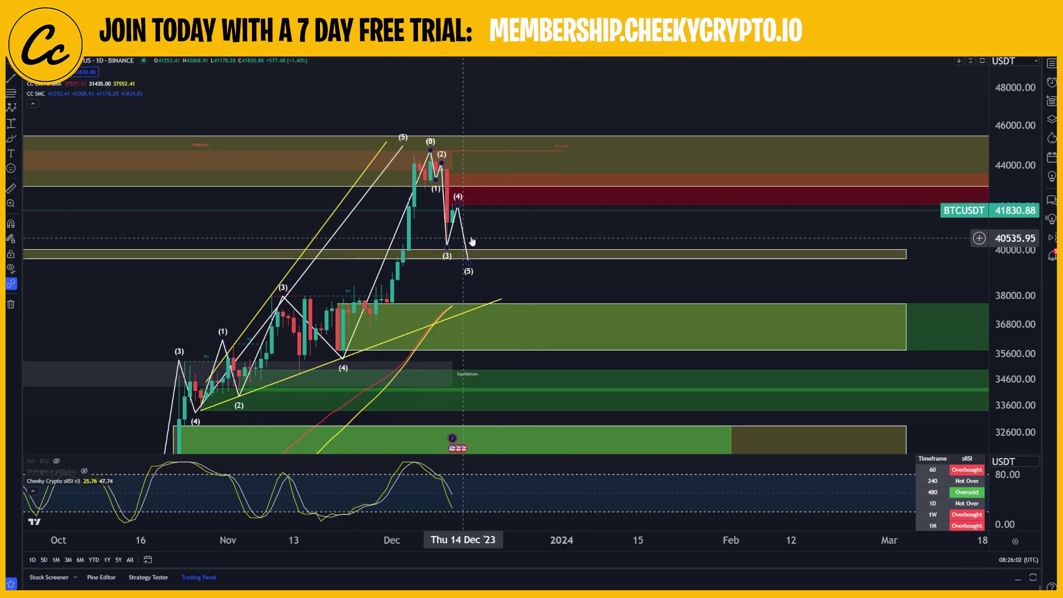